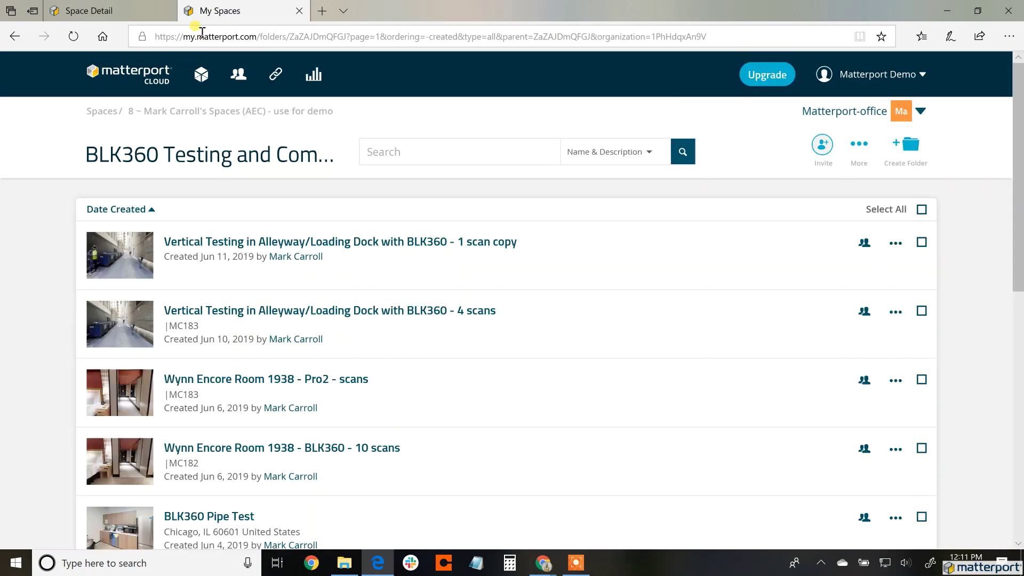
# Step: Open the "Vertical Testing in Alleyway/Loading Dock with BLK360 - 4 scans" space and show its multi-storey facade in the 3D showcase's dollhouse view
pyautogui.click(340, 314)
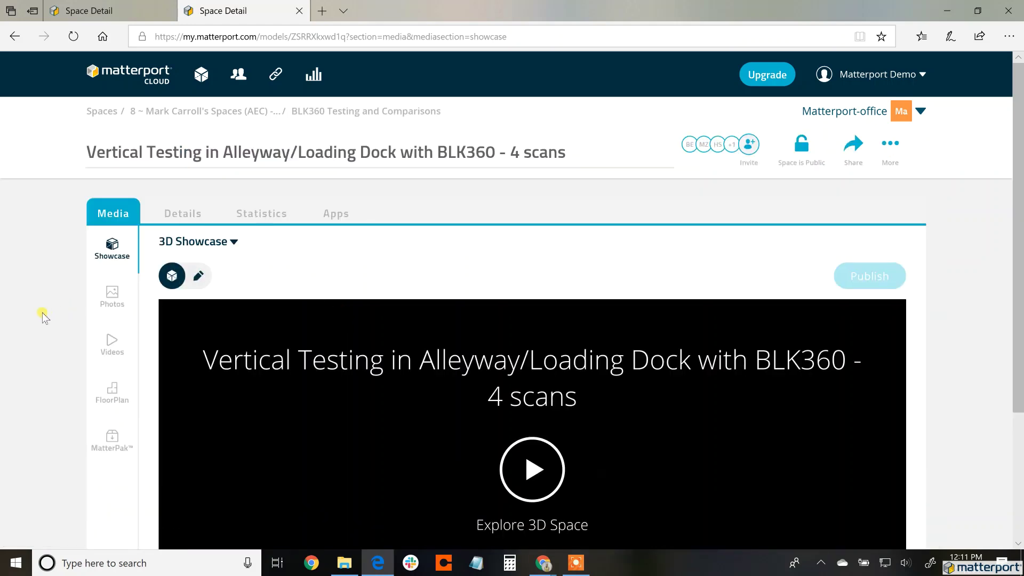
pyautogui.scroll(-3, 42, 312)
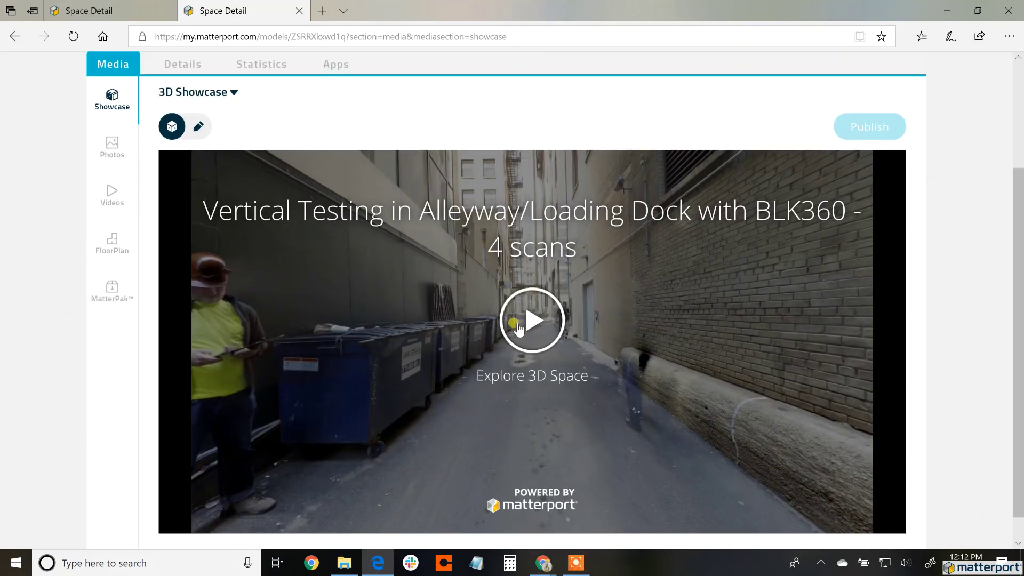
pyautogui.click(540, 337)
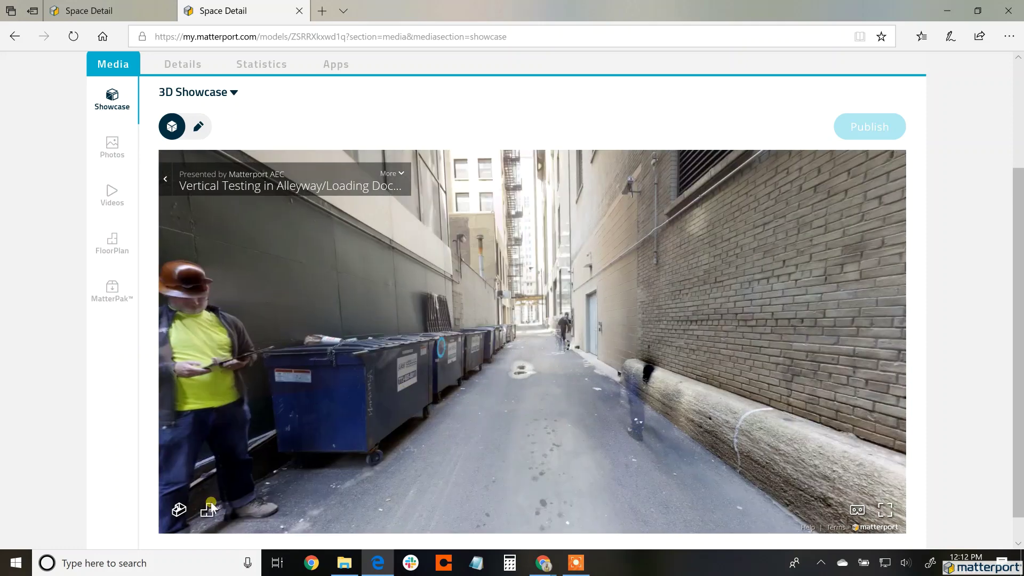
pyautogui.click(193, 514)
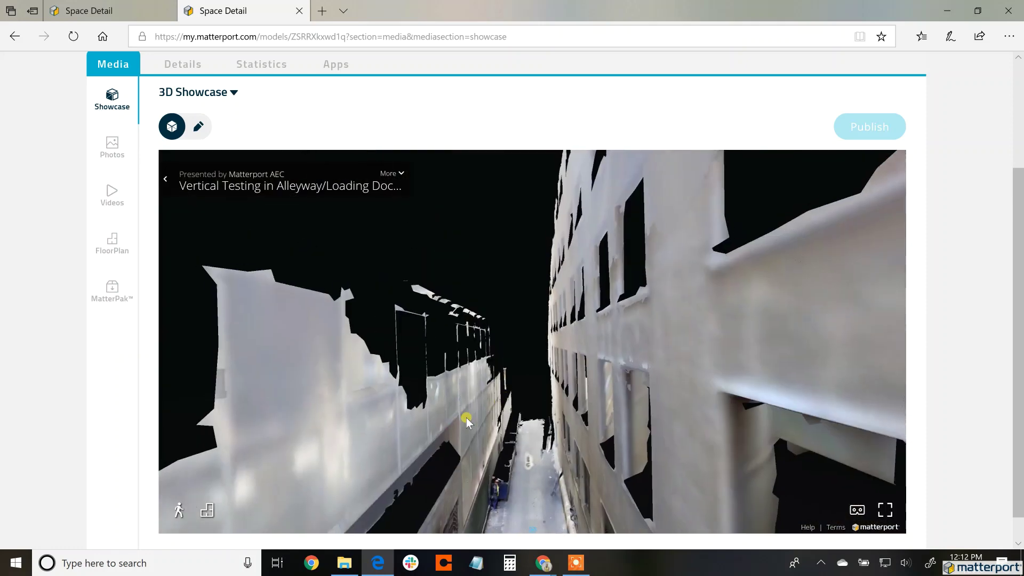
pyautogui.moveTo(494, 422); pyautogui.dragTo(661, 423)
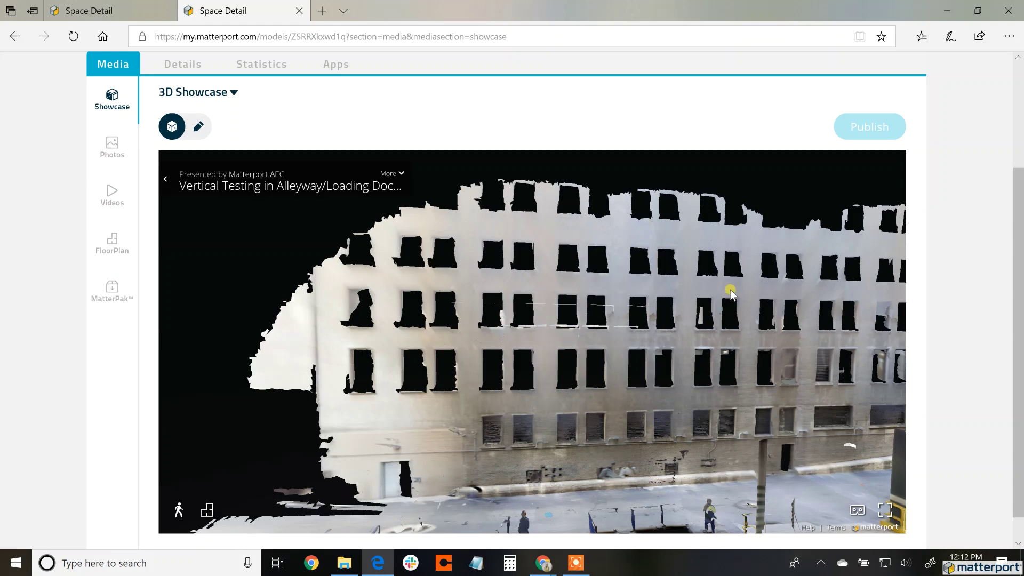
# Step: In edit mode, add a vertical measurement on the facade from the roofline to the ground, just beside the existing 69' 1" line
pyautogui.click(198, 126)
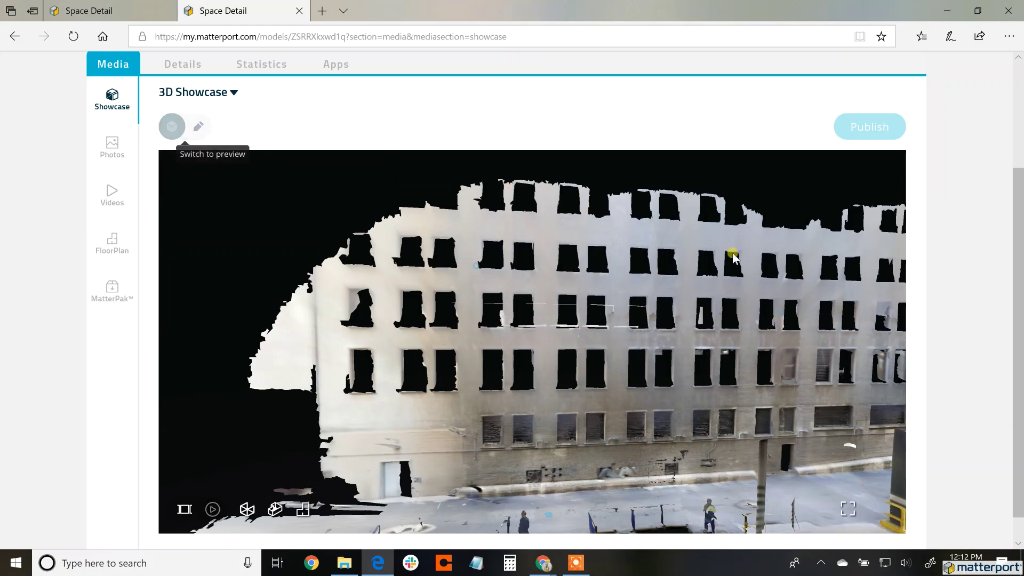
pyautogui.click(888, 336)
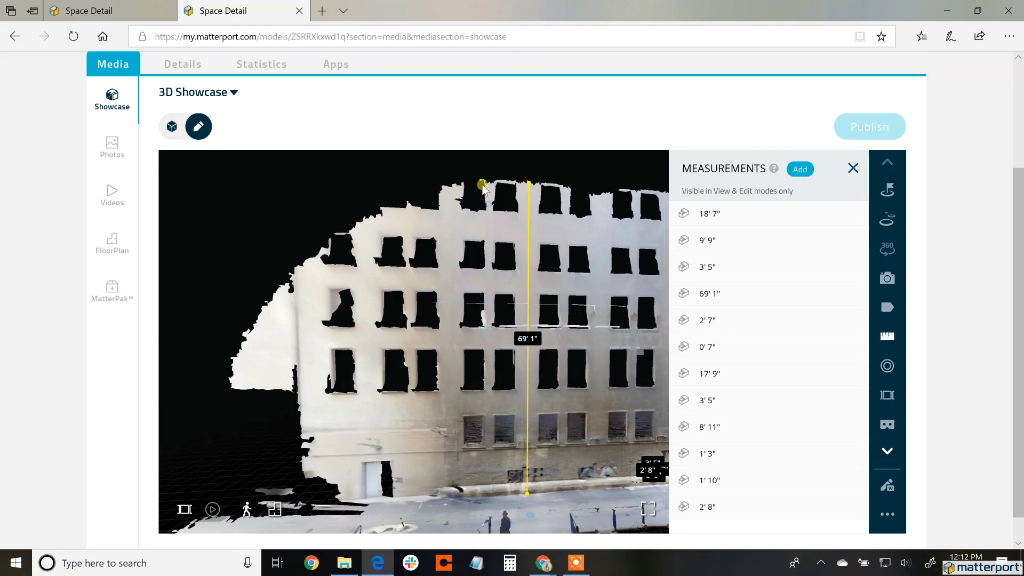
pyautogui.click(799, 170)
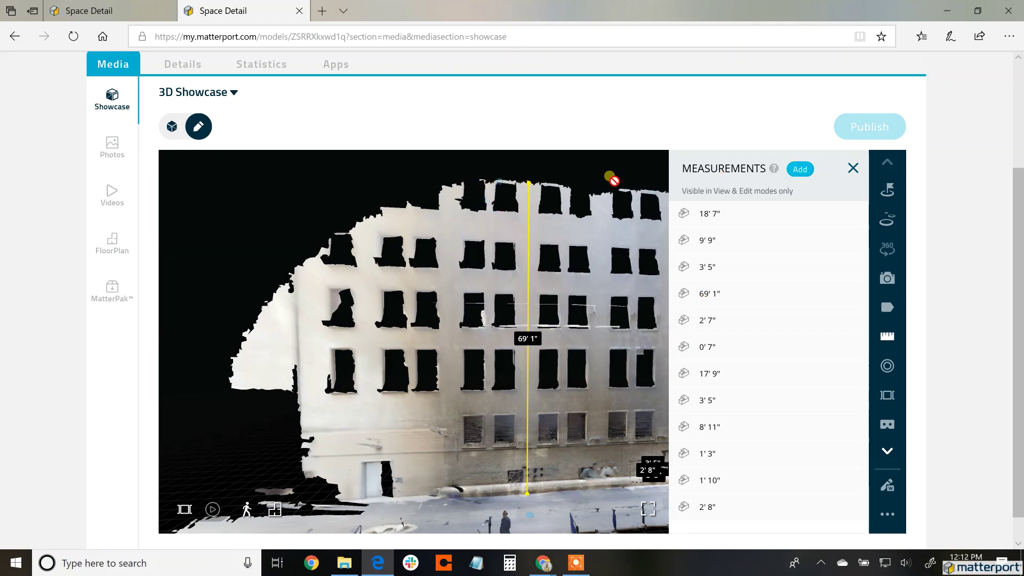
pyautogui.click(492, 184)
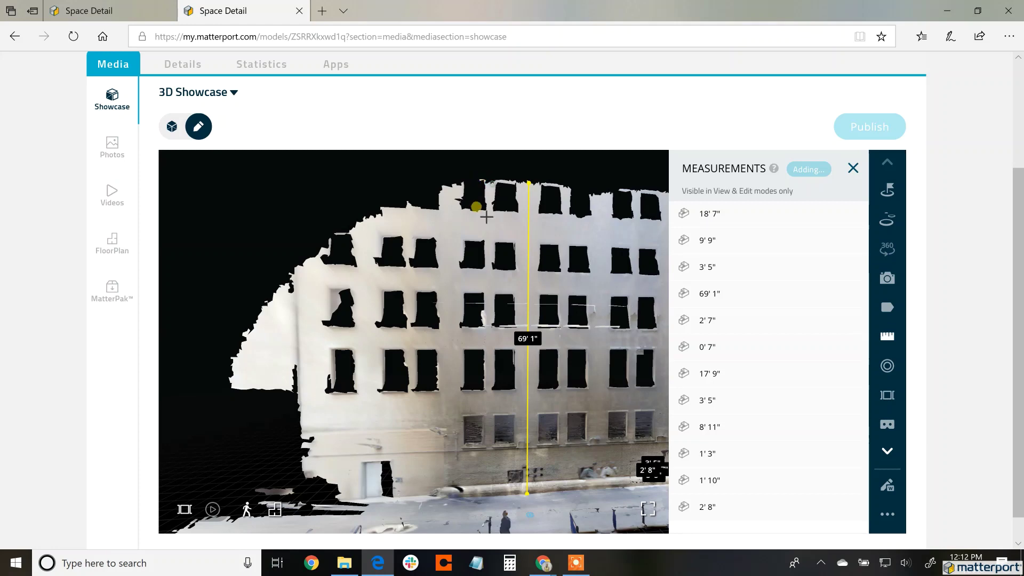
pyautogui.click(506, 348)
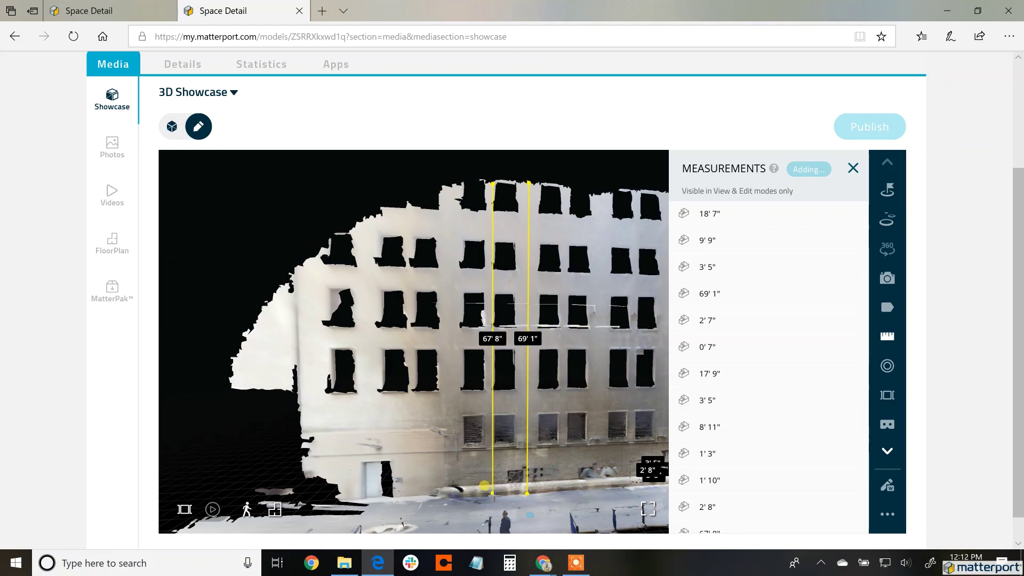
pyautogui.click(494, 495)
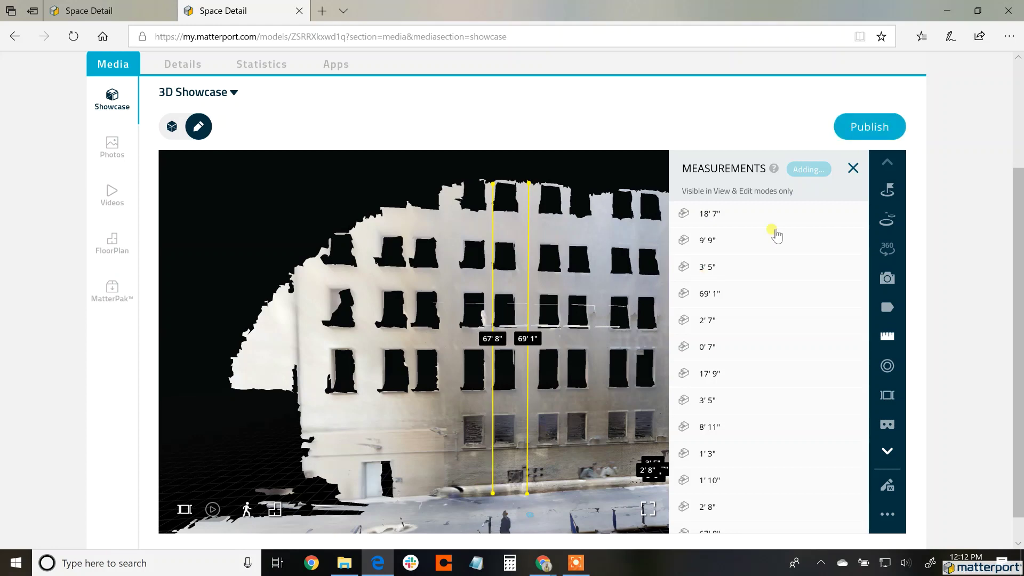
# Step: Publish the showcase changes, close the measurements and return to preview mode
pyautogui.click(856, 126)
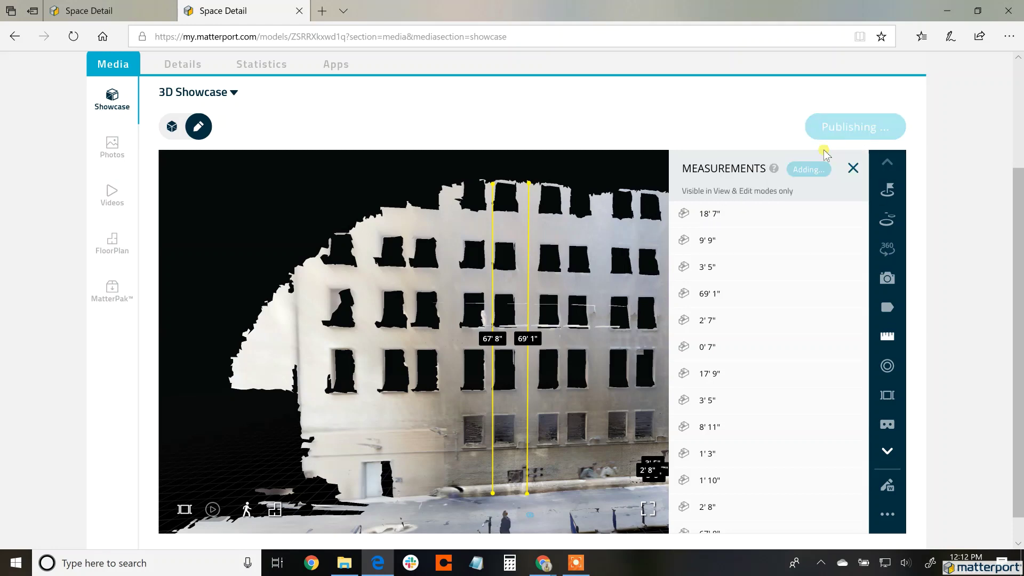
pyautogui.click(852, 169)
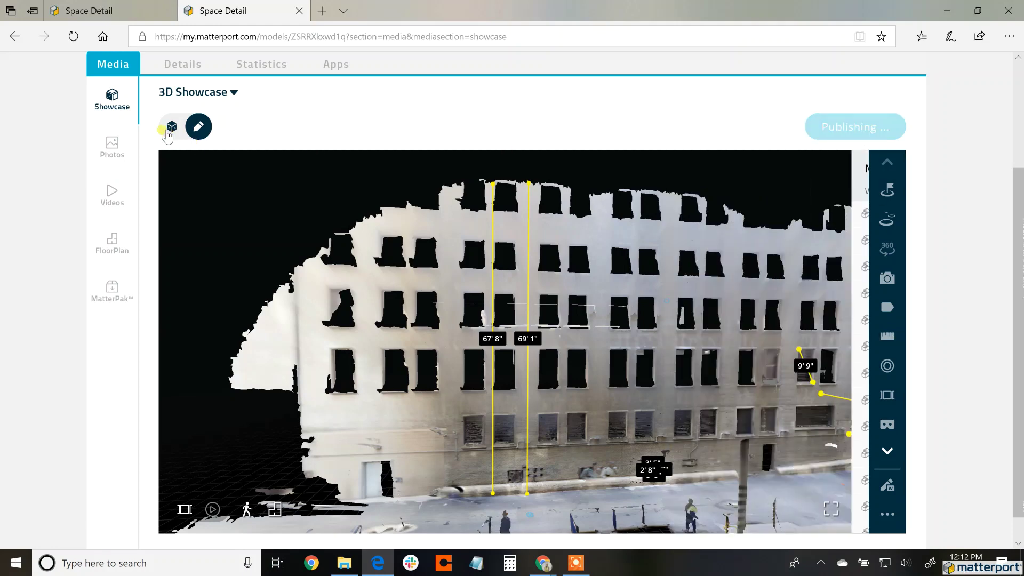
pyautogui.click(172, 128)
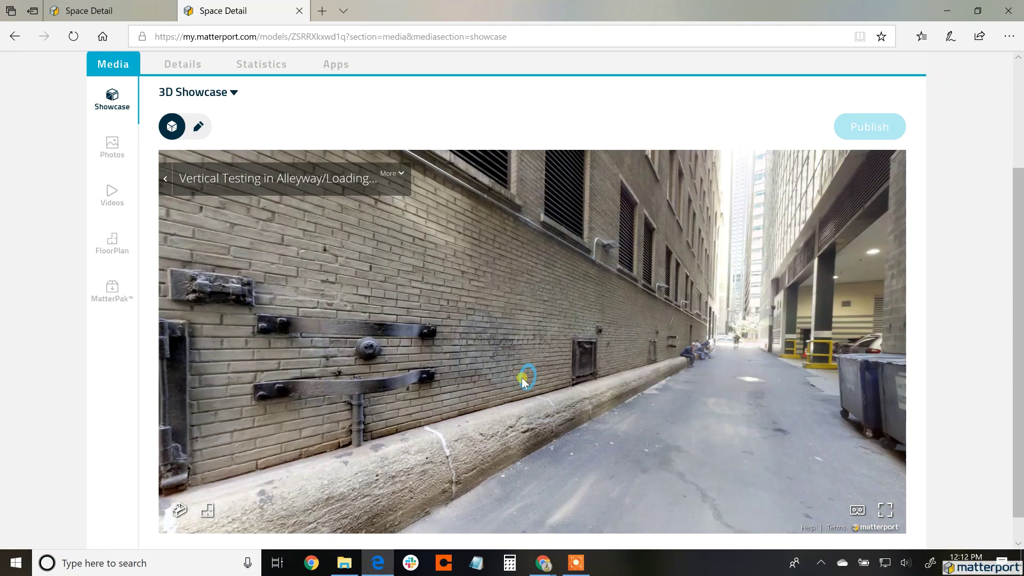
# Step: Walk through the alleyway scan positions, examining the loading dock, parked cars and brick walls
pyautogui.moveTo(703, 377); pyautogui.dragTo(557, 376)
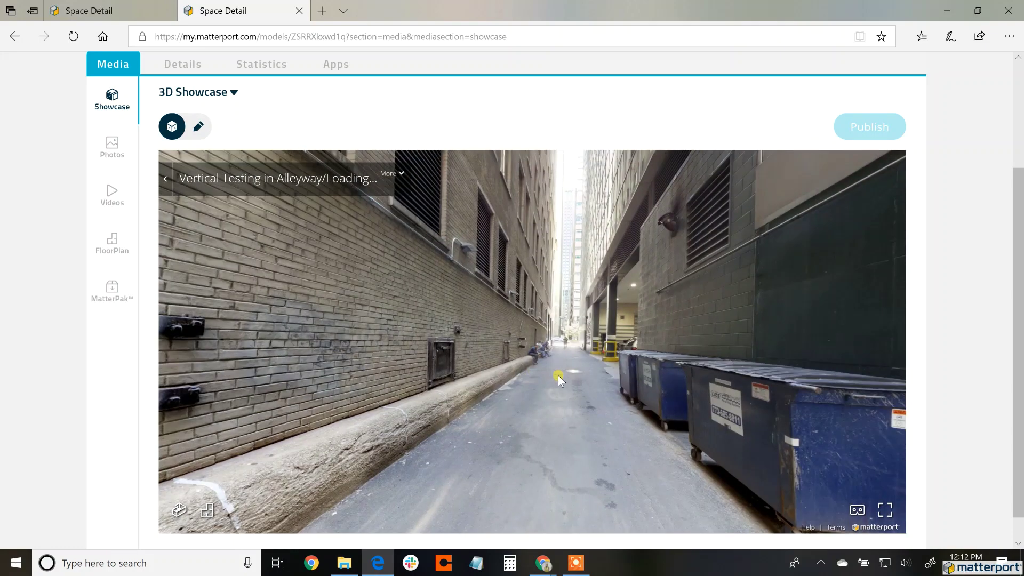
pyautogui.click(558, 375)
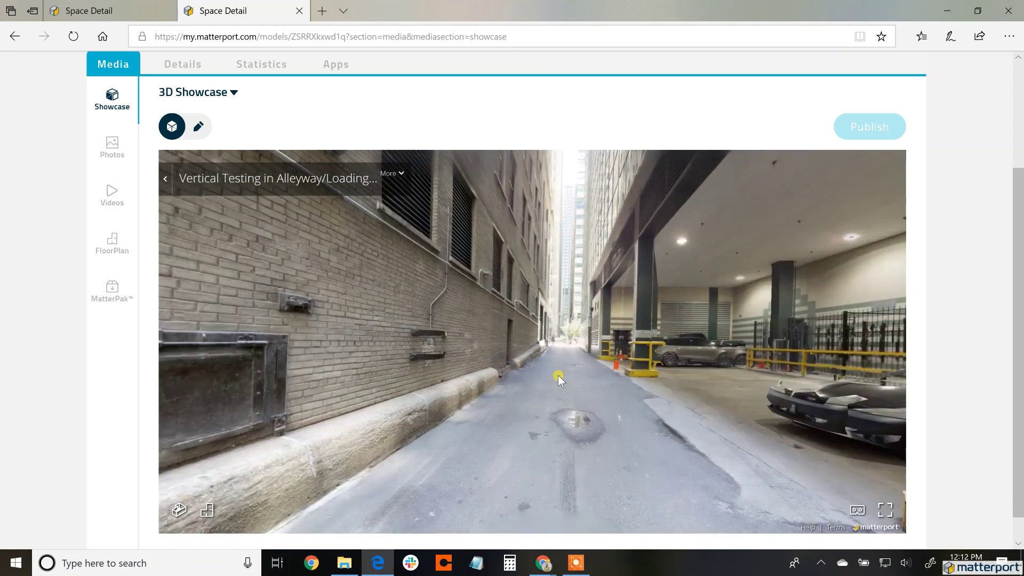
pyautogui.click(558, 376)
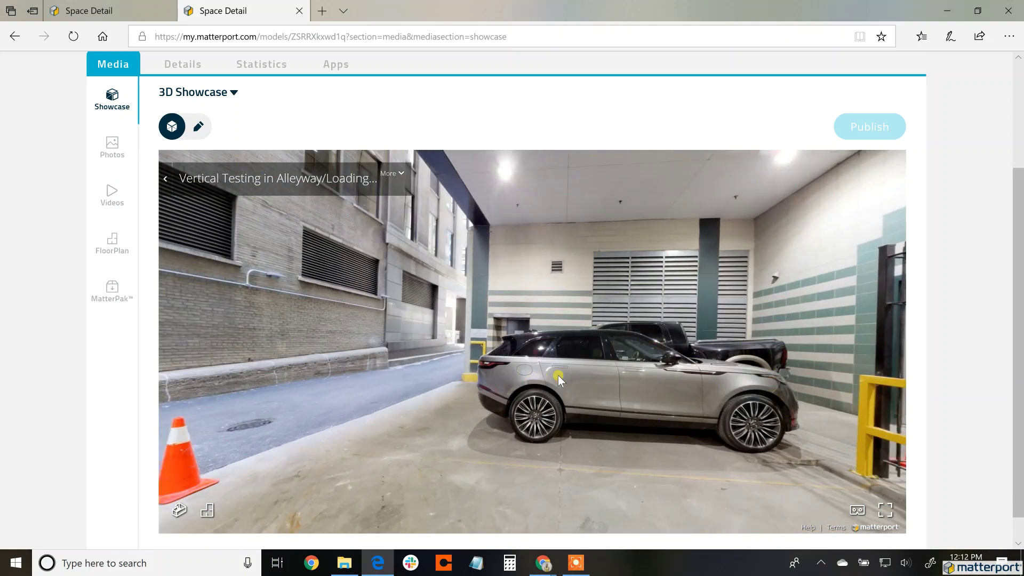
pyautogui.click(558, 376)
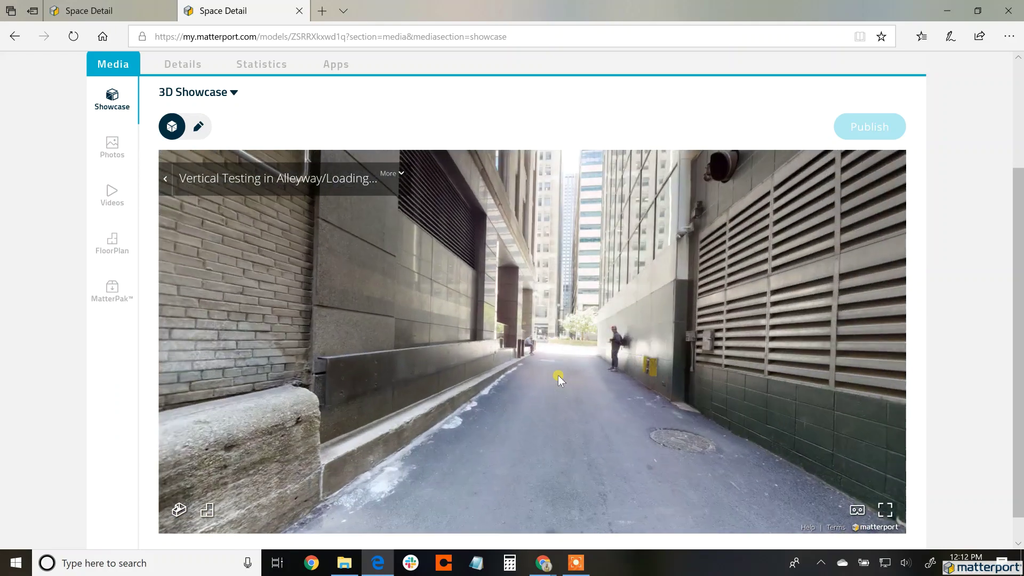
pyautogui.click(558, 375)
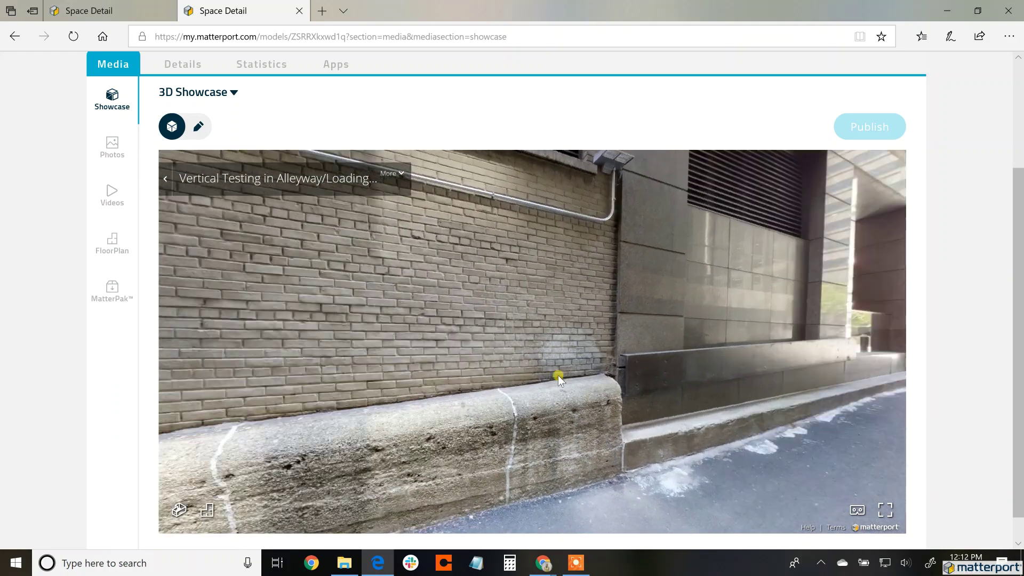
pyautogui.click(558, 375)
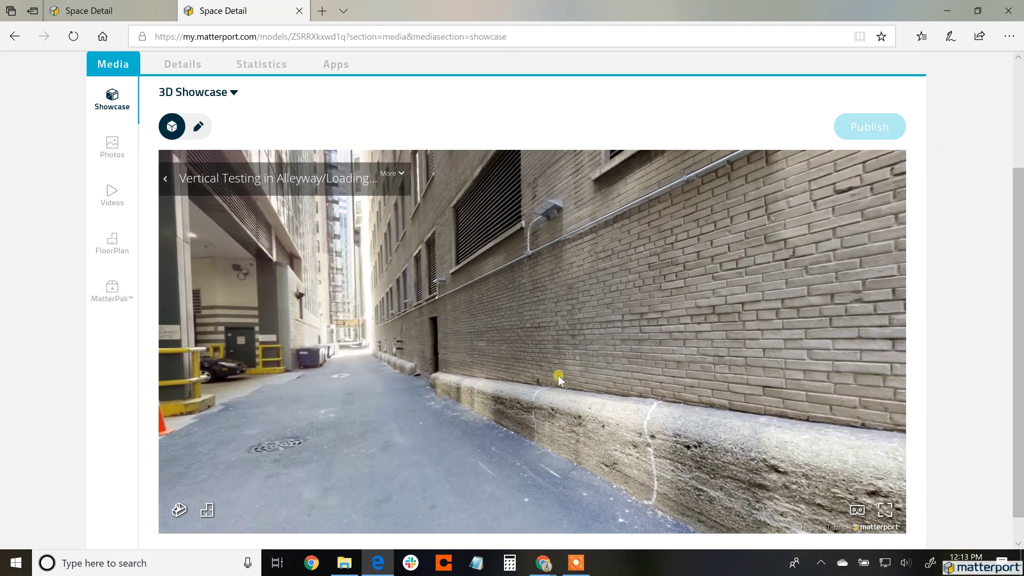
# Step: Buy the MatterPak bundle for this space and place the order
pyautogui.click(112, 290)
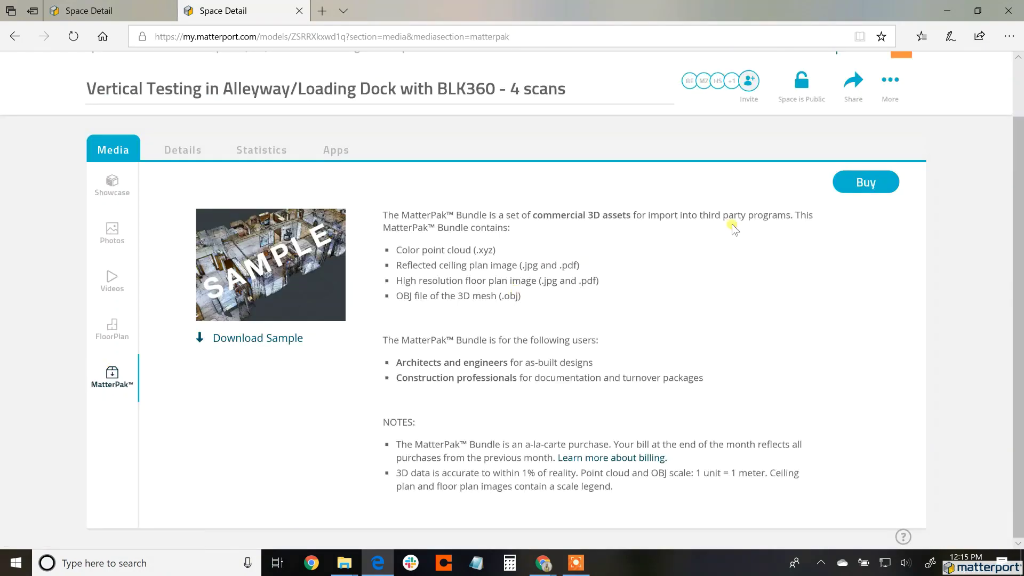
pyautogui.click(868, 184)
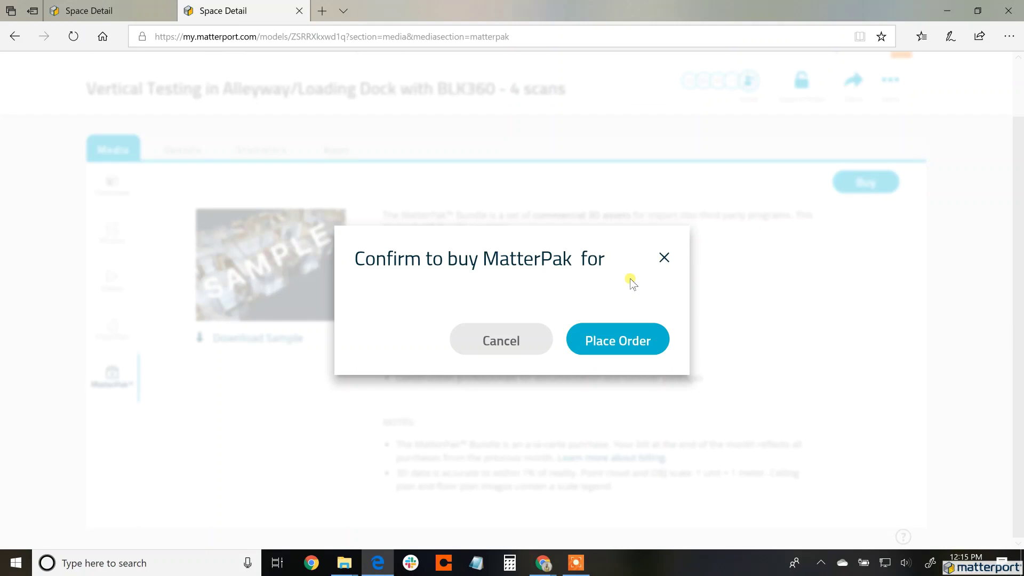
pyautogui.click(619, 347)
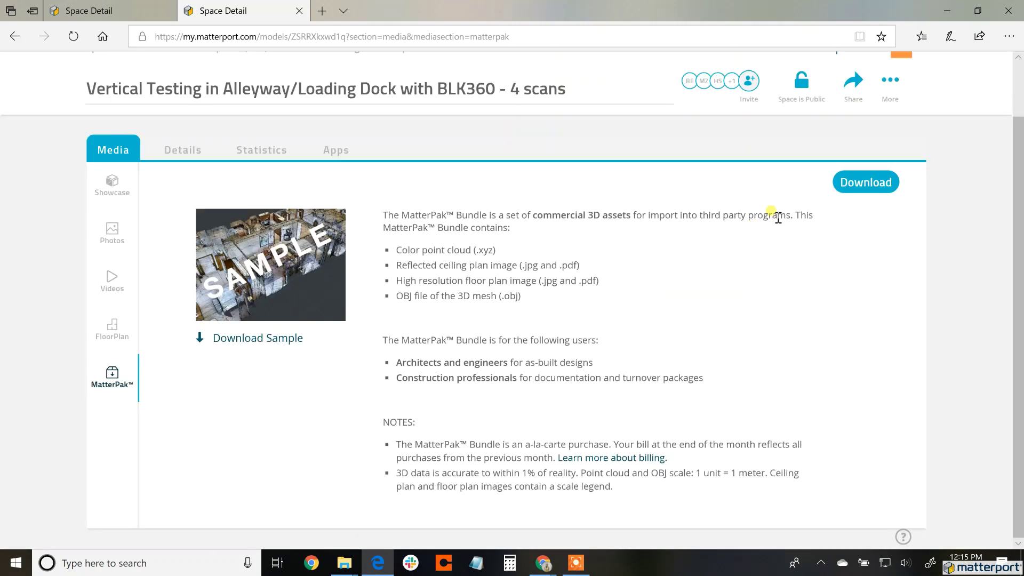
# Step: Download and save matterpak_ZSRRXkxwd1q.zip, and open the folder that contains it
pyautogui.click(866, 184)
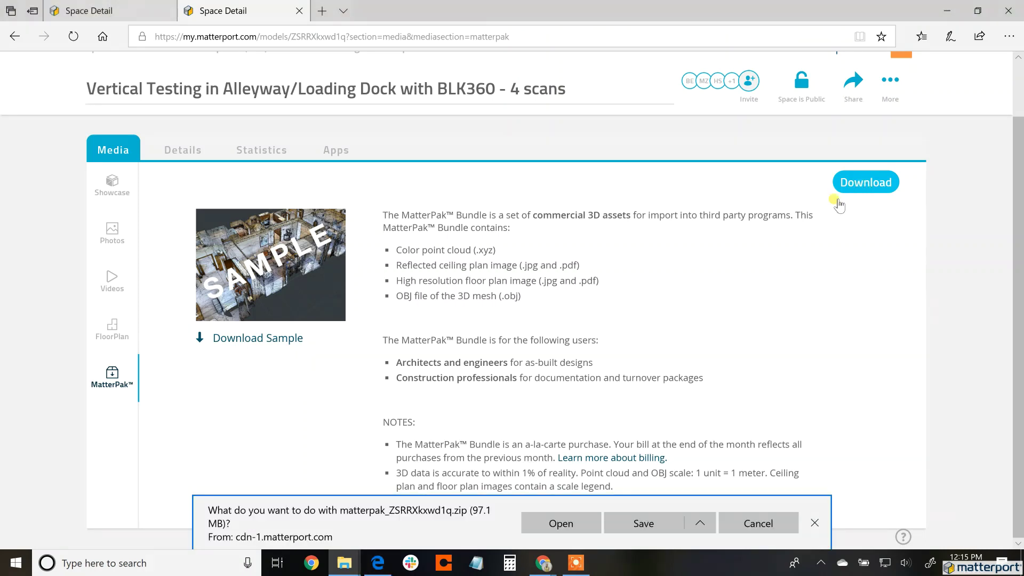
pyautogui.click(645, 524)
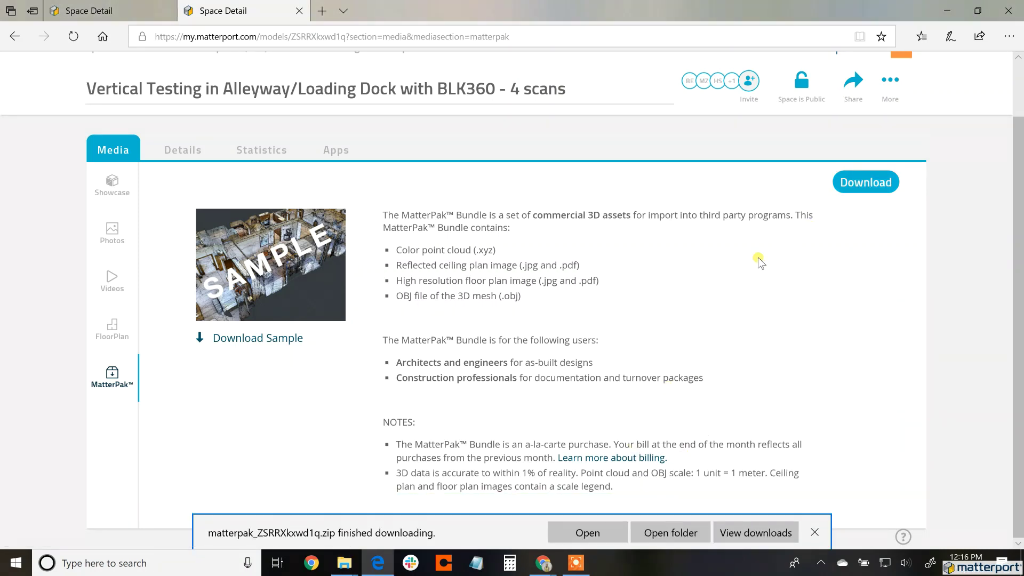
pyautogui.click(661, 532)
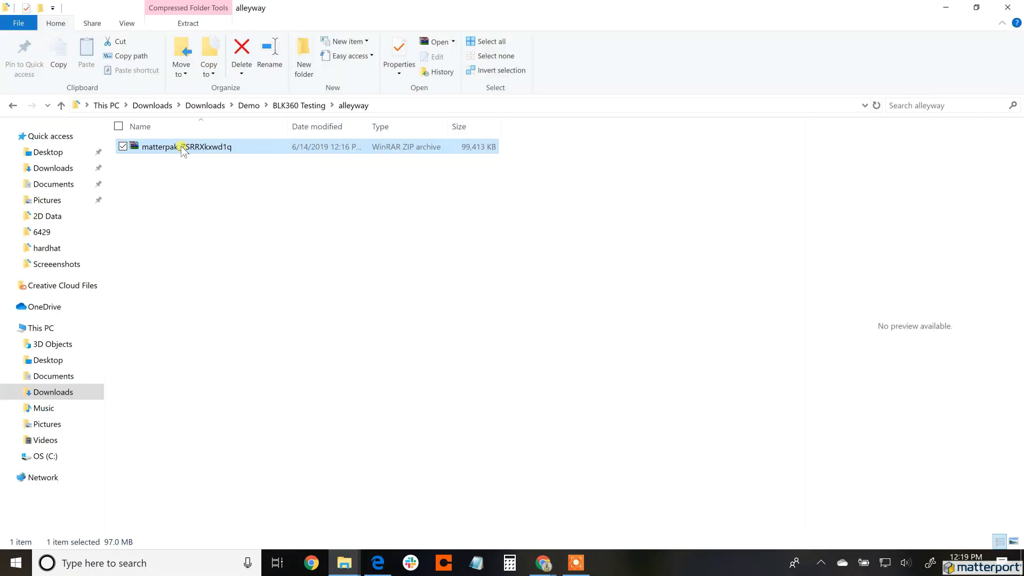
# Step: Open matterpak_ZSRRXkxwd1q.zip in WinRAR and set its extraction destination to the Downloads\Downloads\Demo\BLK360 Testing\alleyway folder
pyautogui.doubleClick(181, 146)
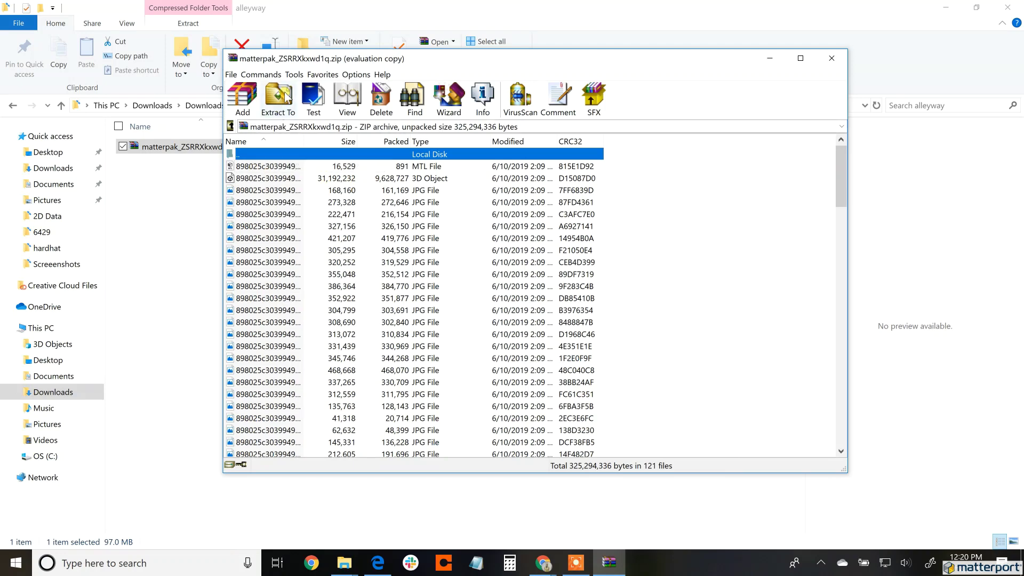
pyautogui.click(278, 98)
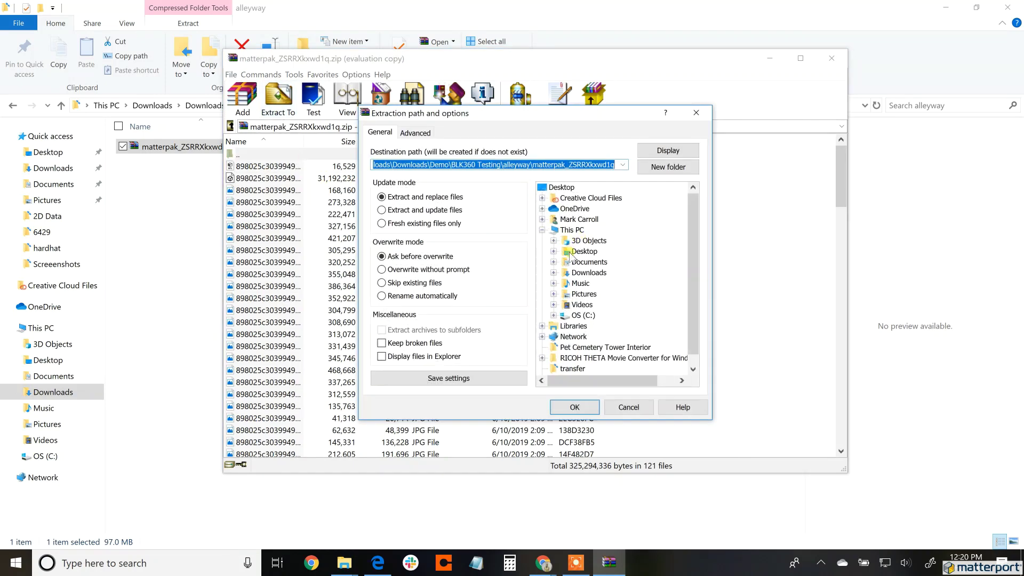
pyautogui.click(553, 261)
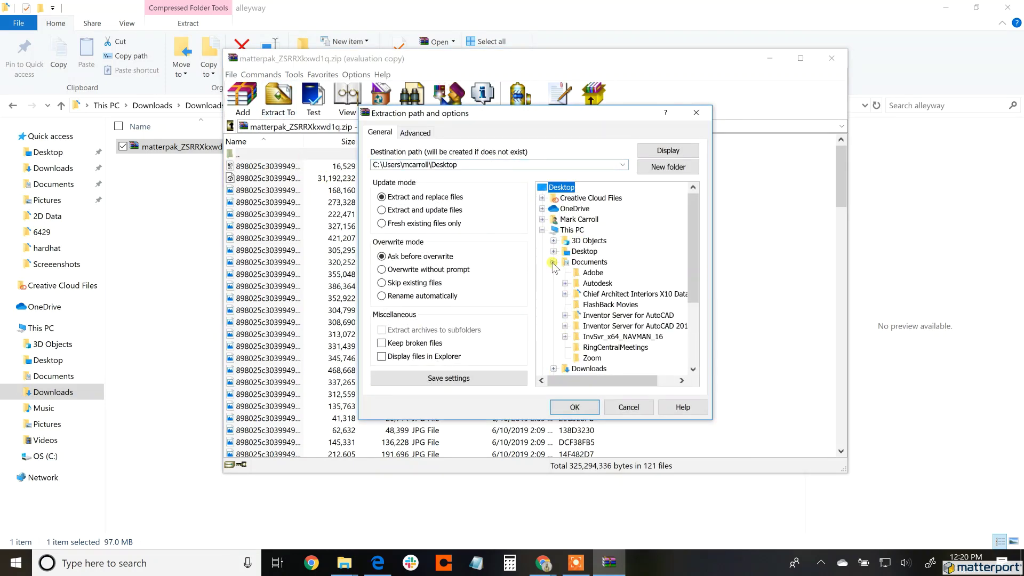
pyautogui.scroll(-2, 565, 297)
pyautogui.click(553, 305)
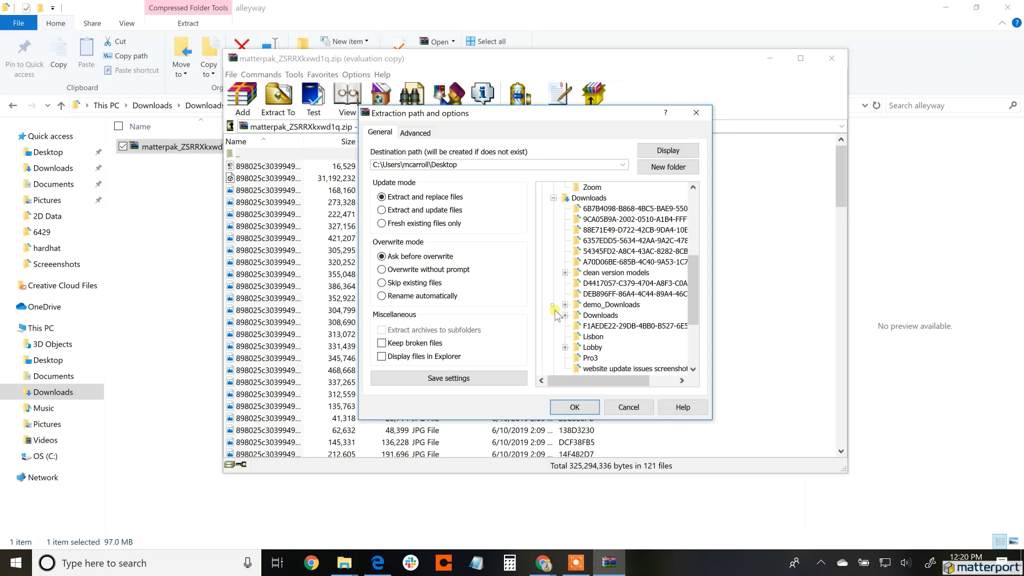
pyautogui.scroll(-4, 565, 317)
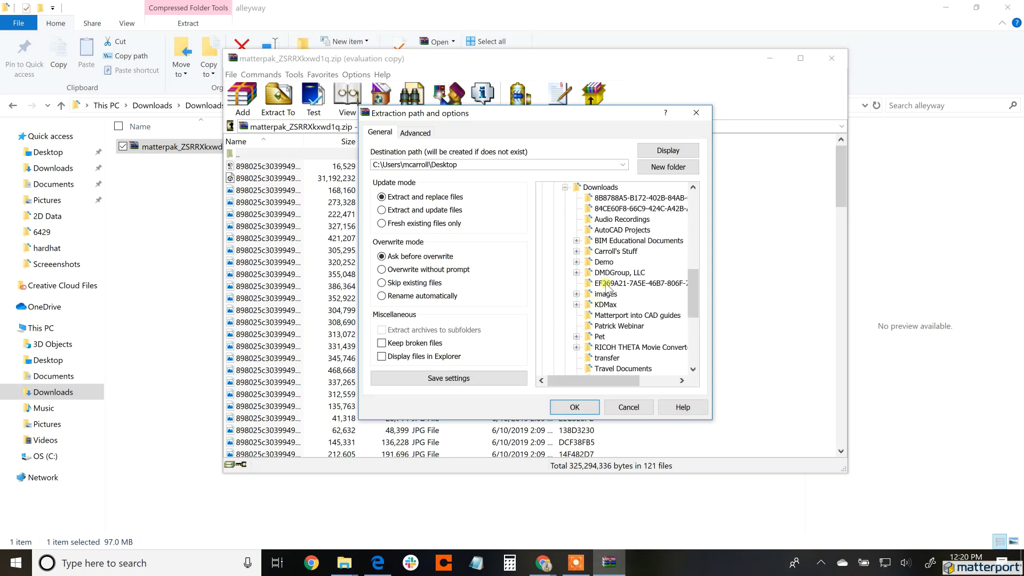
pyautogui.click(576, 261)
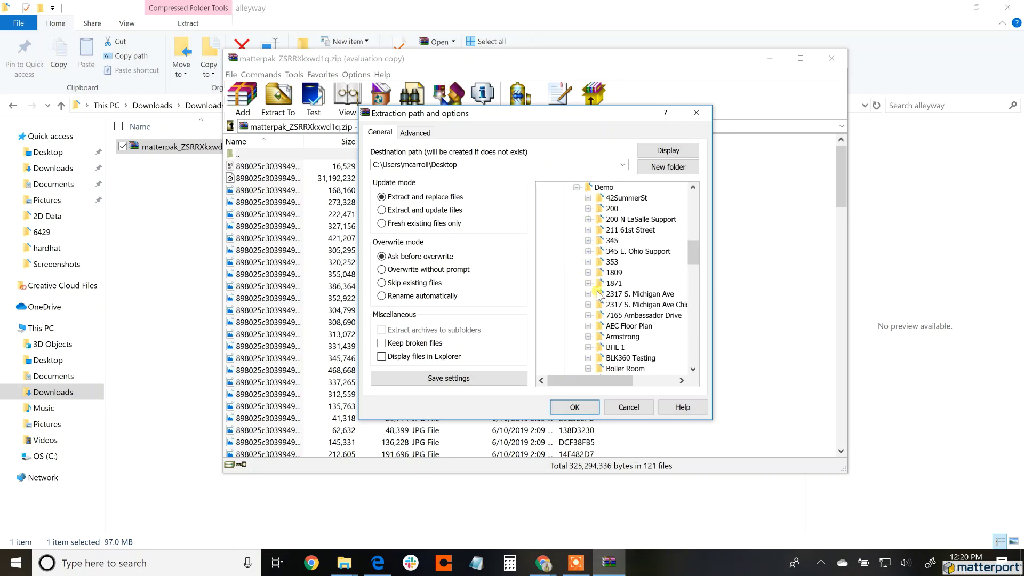
pyautogui.scroll(-1, 608, 326)
pyautogui.click(588, 326)
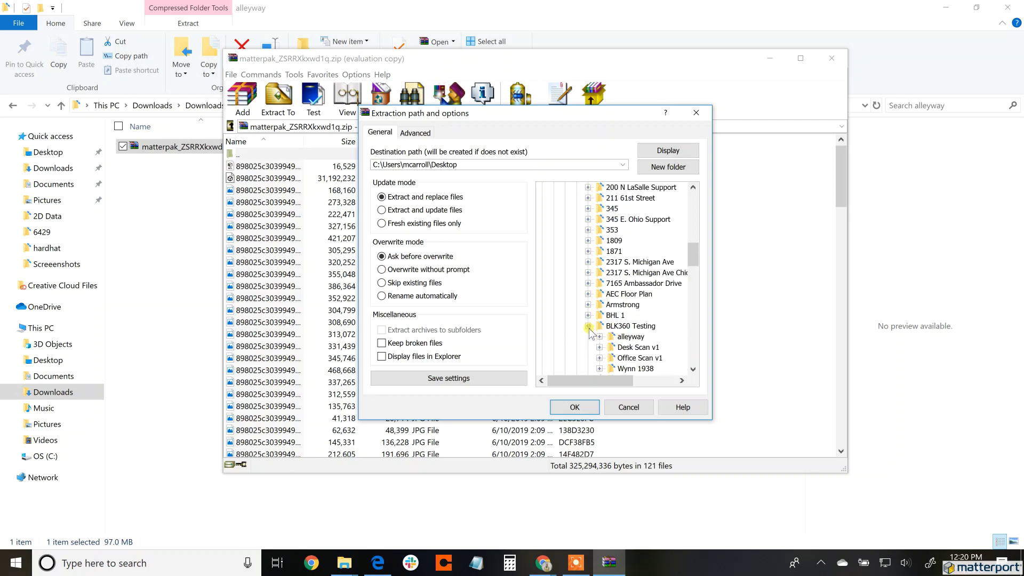
pyautogui.click(626, 337)
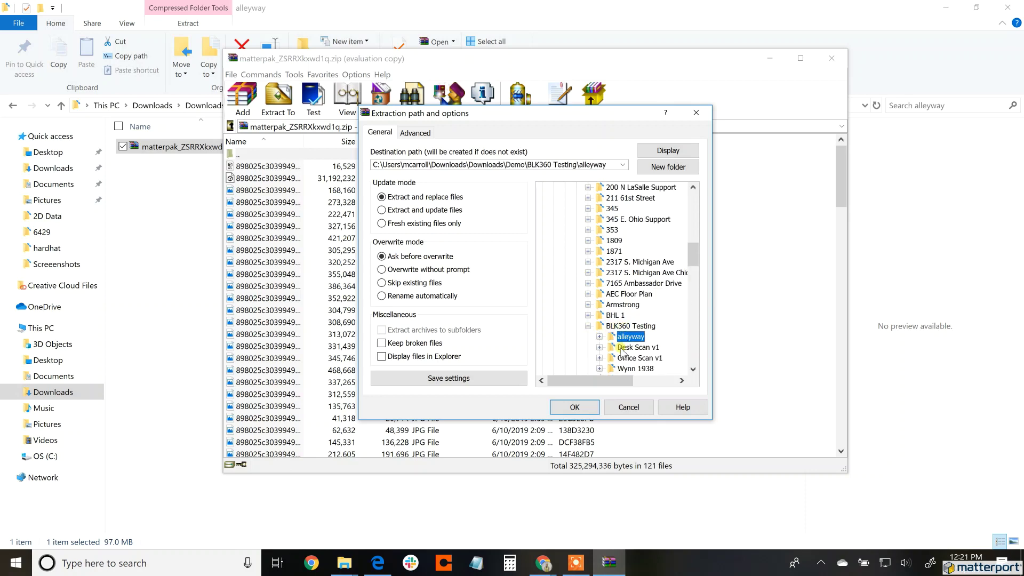
pyautogui.scroll(-1, 619, 349)
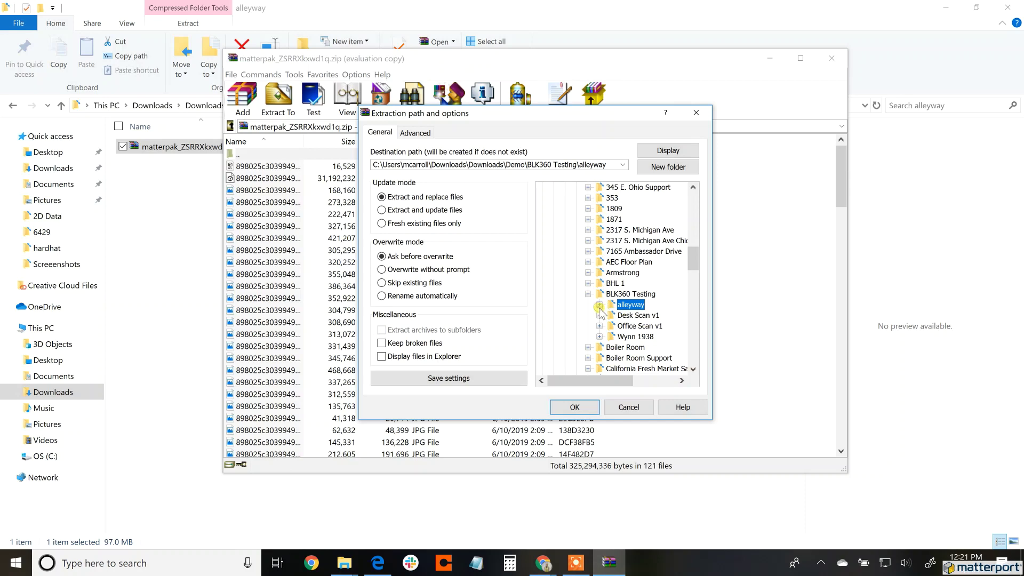
# Step: Create a new folder named 3D Data inside alleyway and extract the archive into it
pyautogui.click(668, 167)
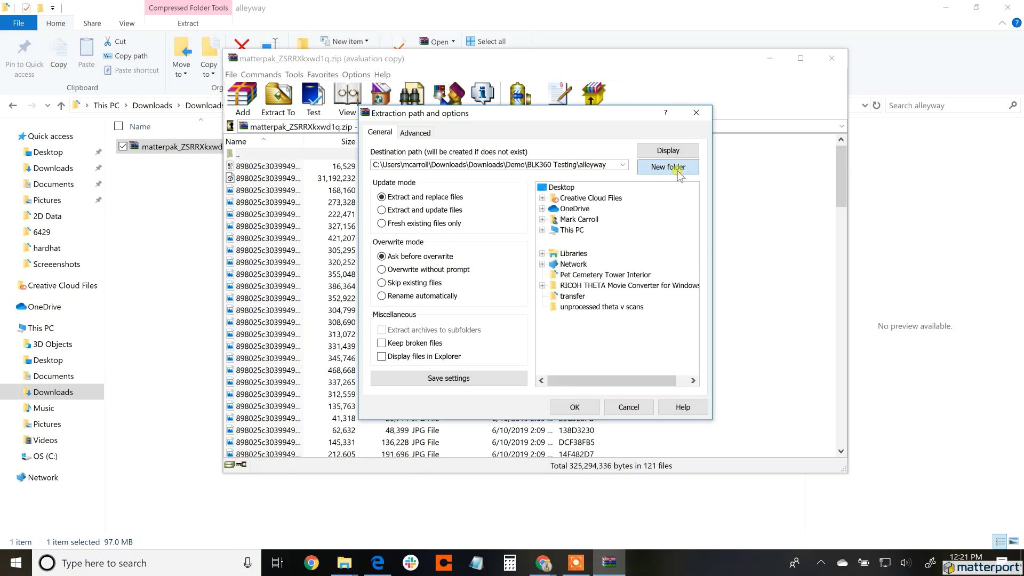
pyautogui.write('3D Data')
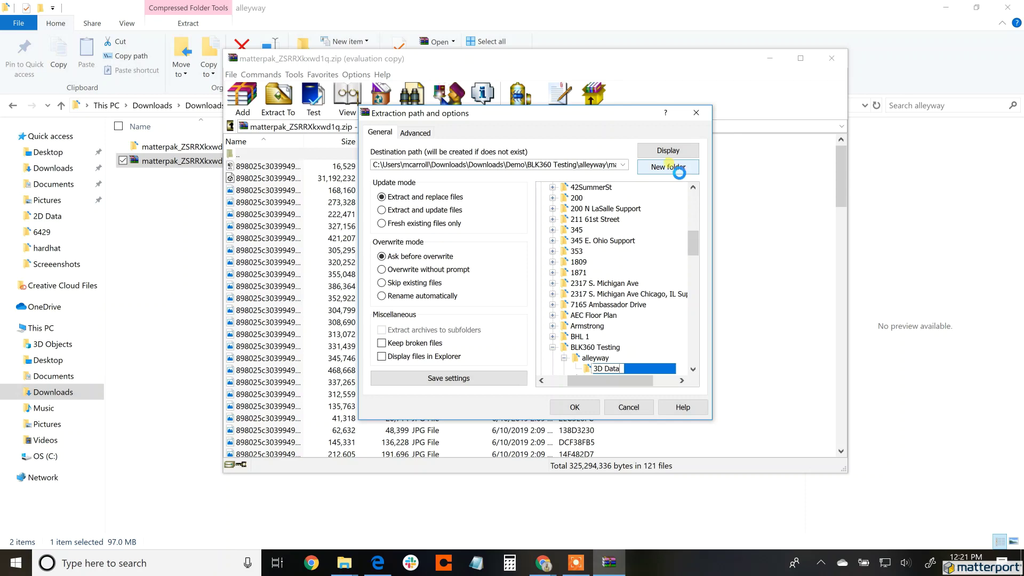
pyautogui.press('Return')
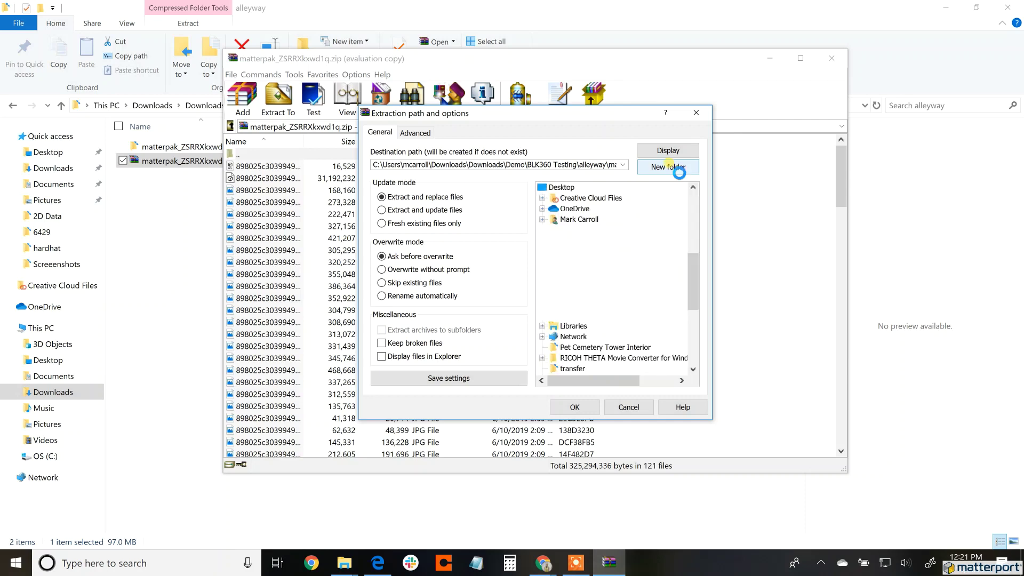
pyautogui.press('Return')
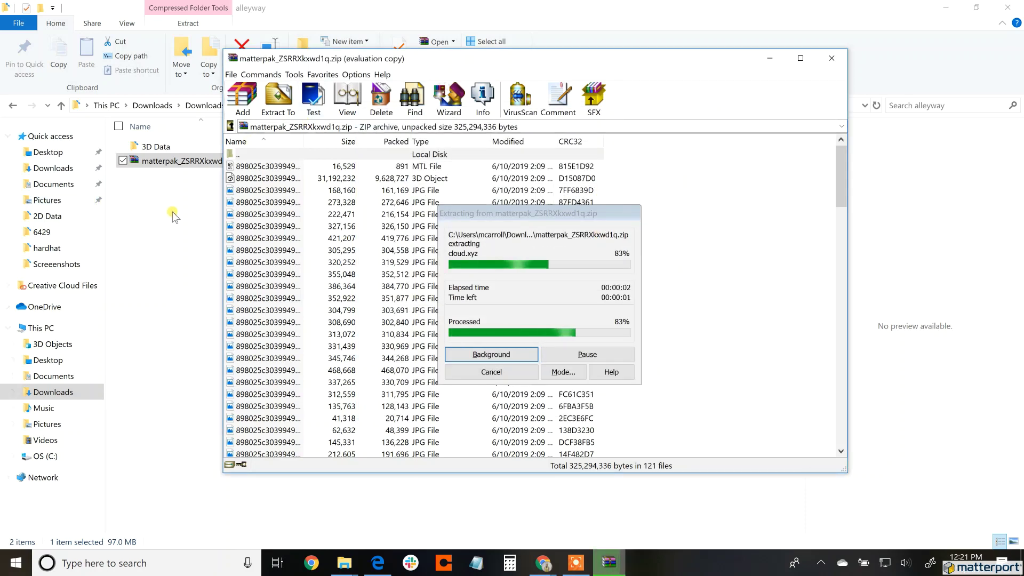
# Step: Open the 3D Data folder and look through the extracted model, texture images, color plans and cloud.xyz file
pyautogui.doubleClick(166, 151)
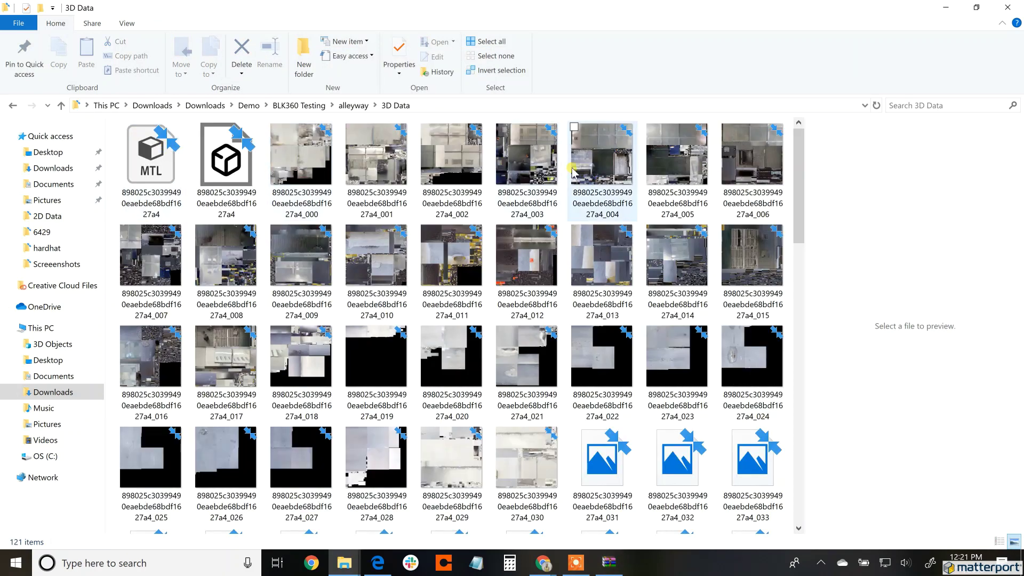
pyautogui.scroll(-5, 660, 282)
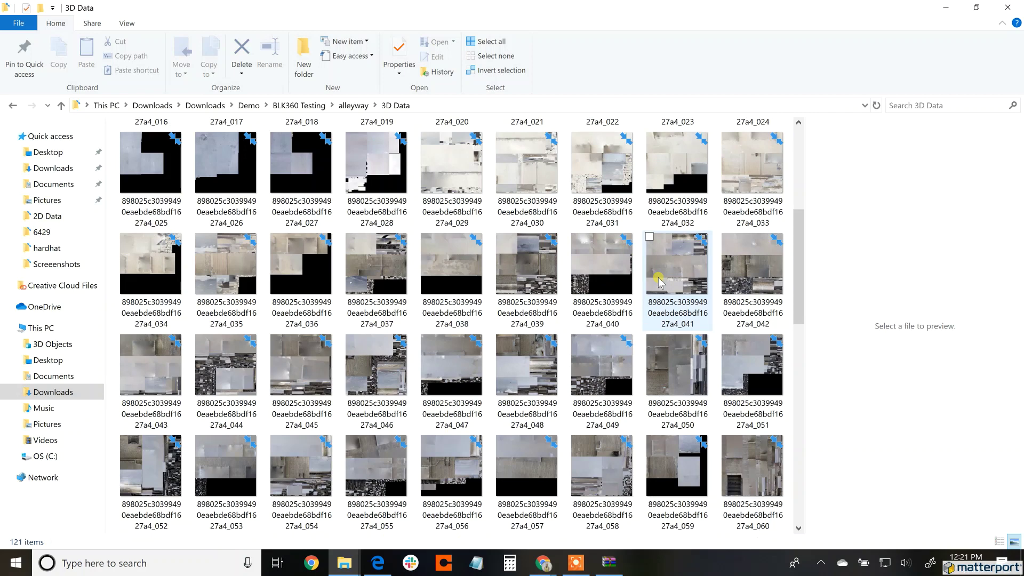
pyautogui.scroll(-10, 659, 282)
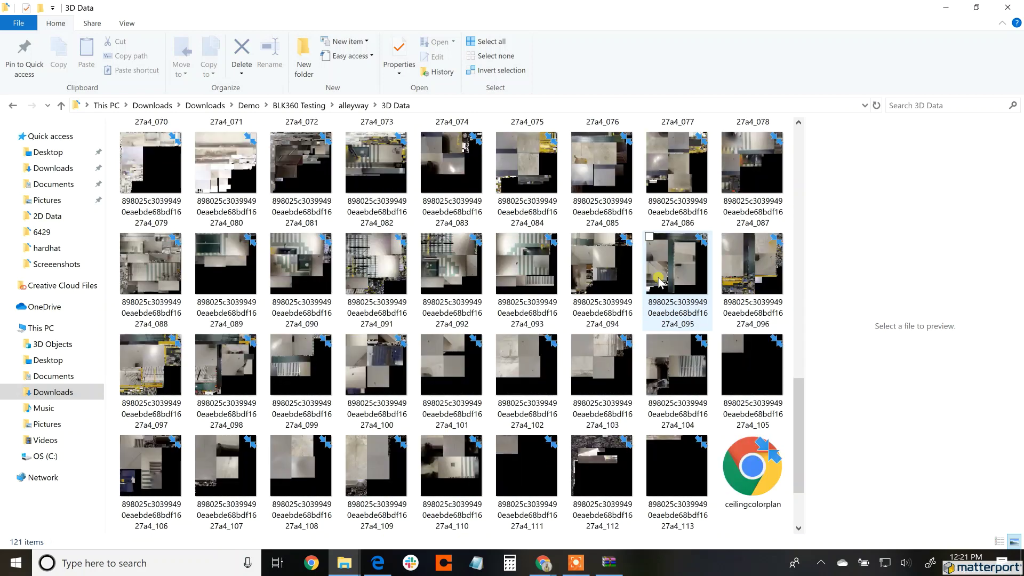
pyautogui.scroll(-2, 660, 283)
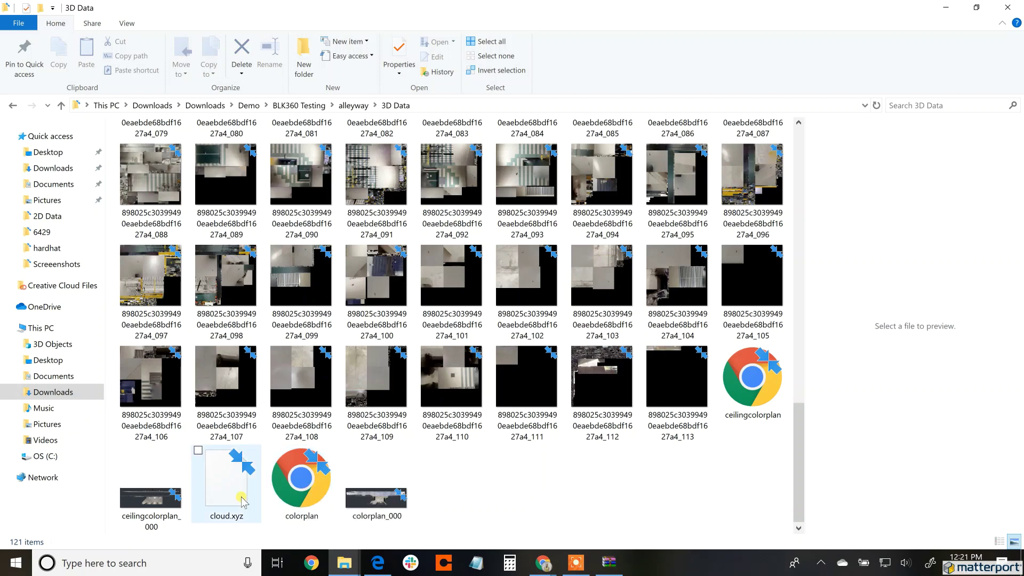
pyautogui.scroll(15, 261, 496)
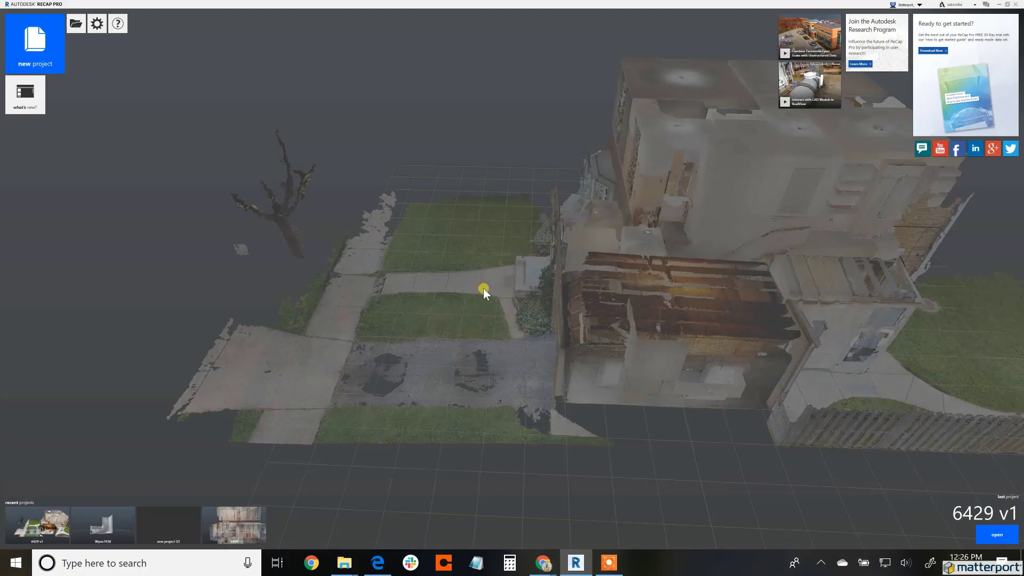
# Step: In Autodesk ReCap Pro, create a new point cloud import project named Alleyway Test
pyautogui.click(49, 60)
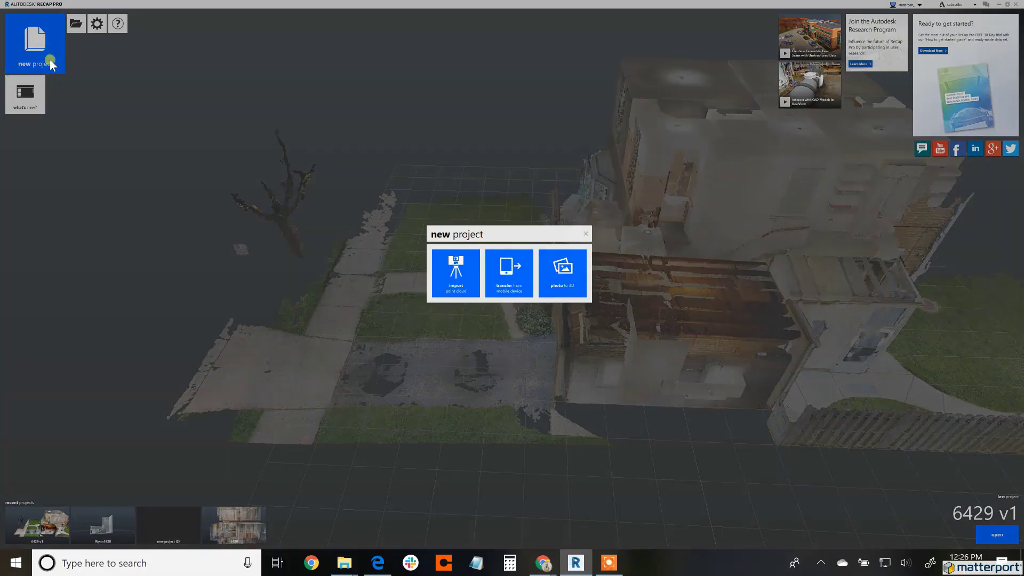
pyautogui.click(447, 261)
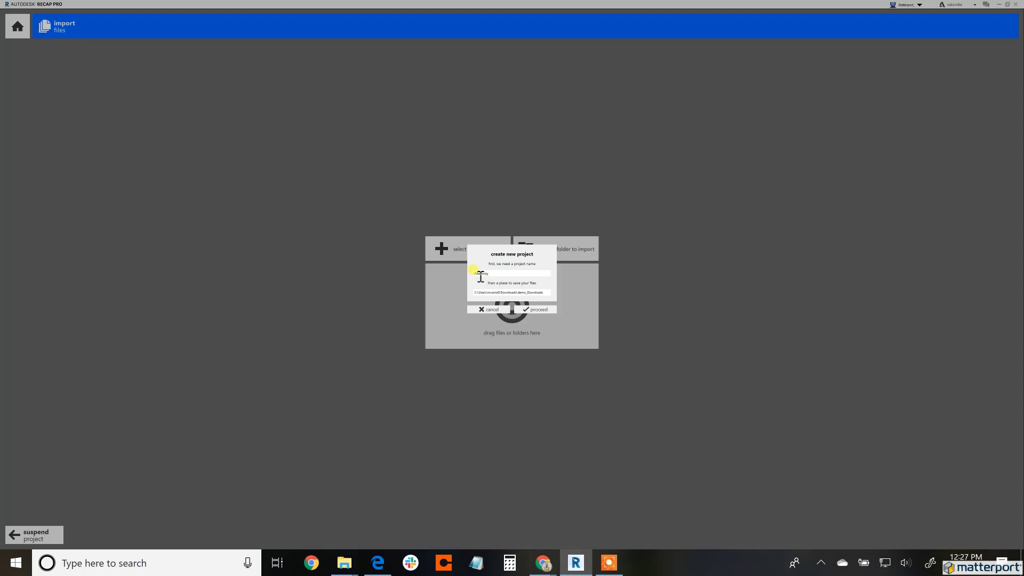
pyautogui.press('Return')
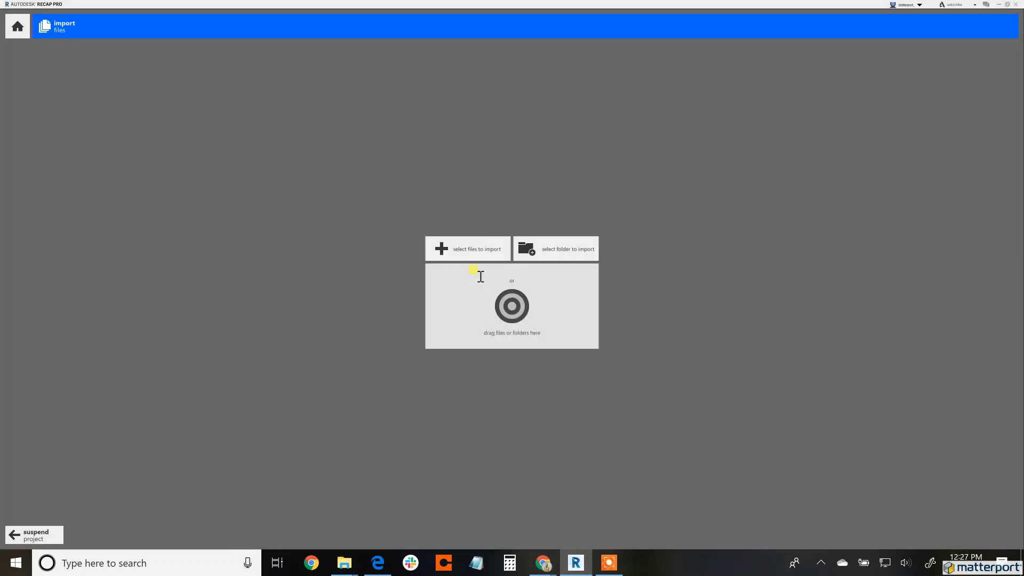
# Step: Choose the 3D Data folder in Downloads\Downloads\Demo\BLK360 Testing\alleyway as the folder to import
pyautogui.click(565, 251)
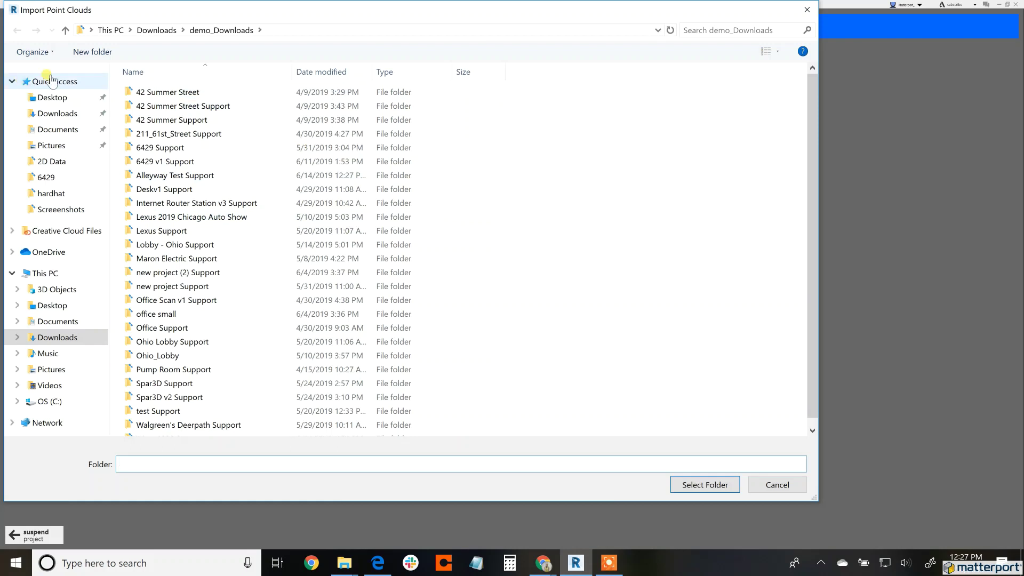
pyautogui.click(66, 30)
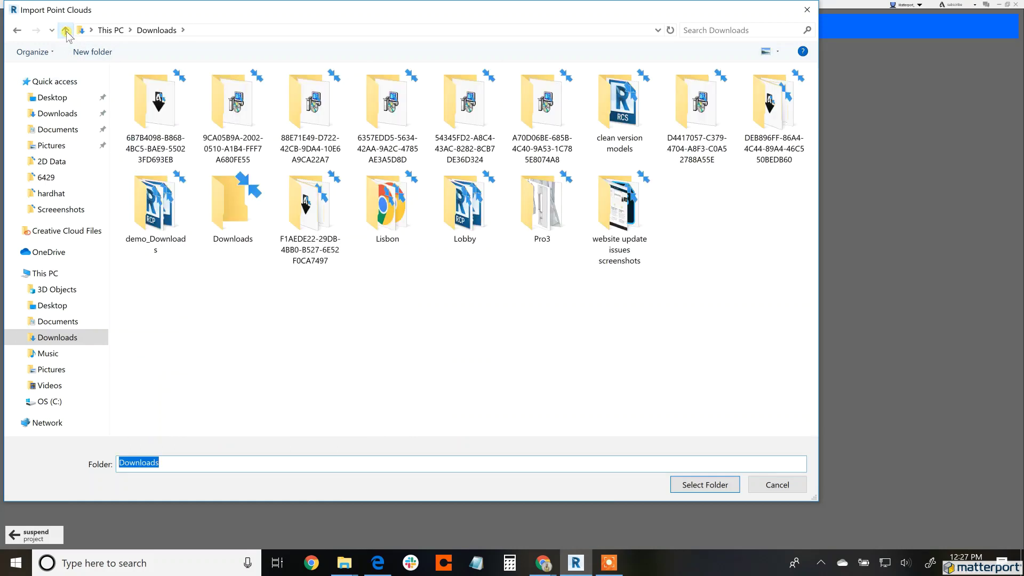
pyautogui.doubleClick(233, 205)
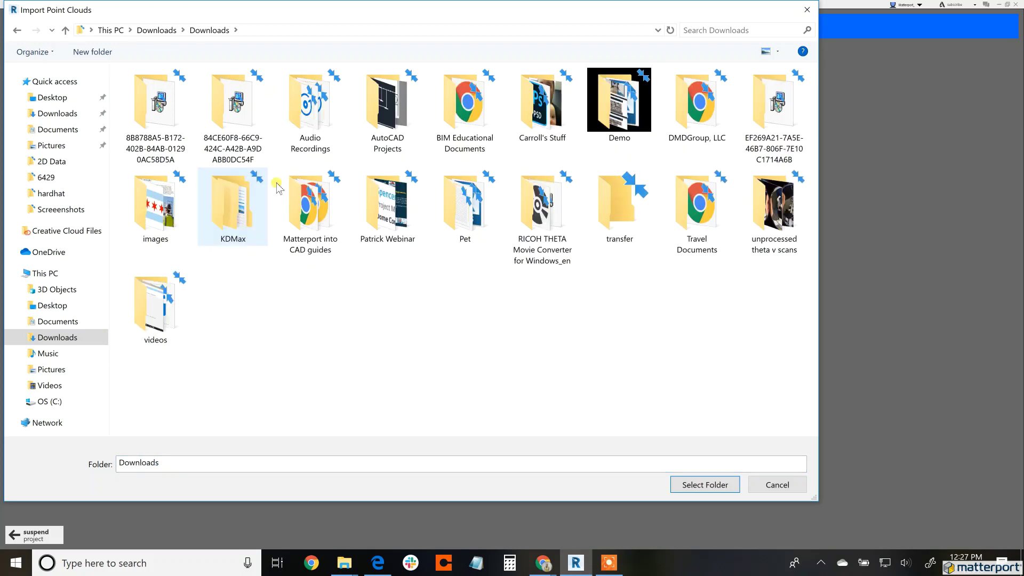
pyautogui.doubleClick(628, 124)
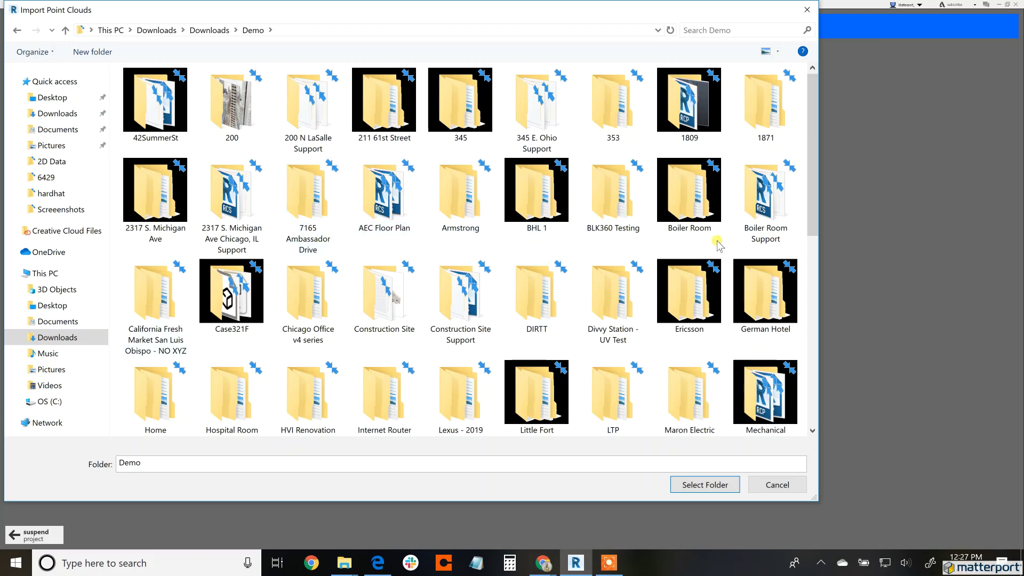
pyautogui.doubleClick(605, 218)
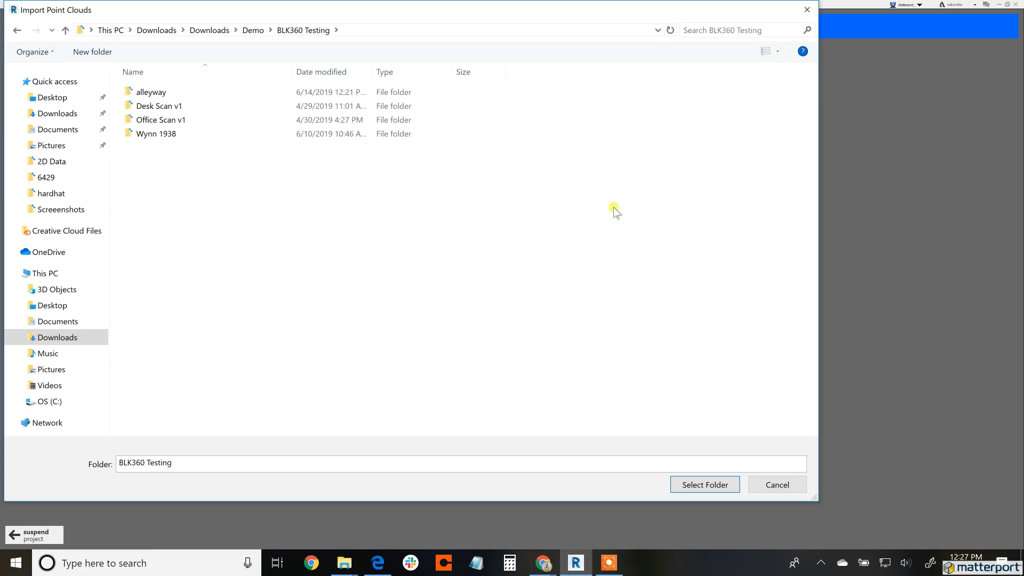
pyautogui.doubleClick(152, 93)
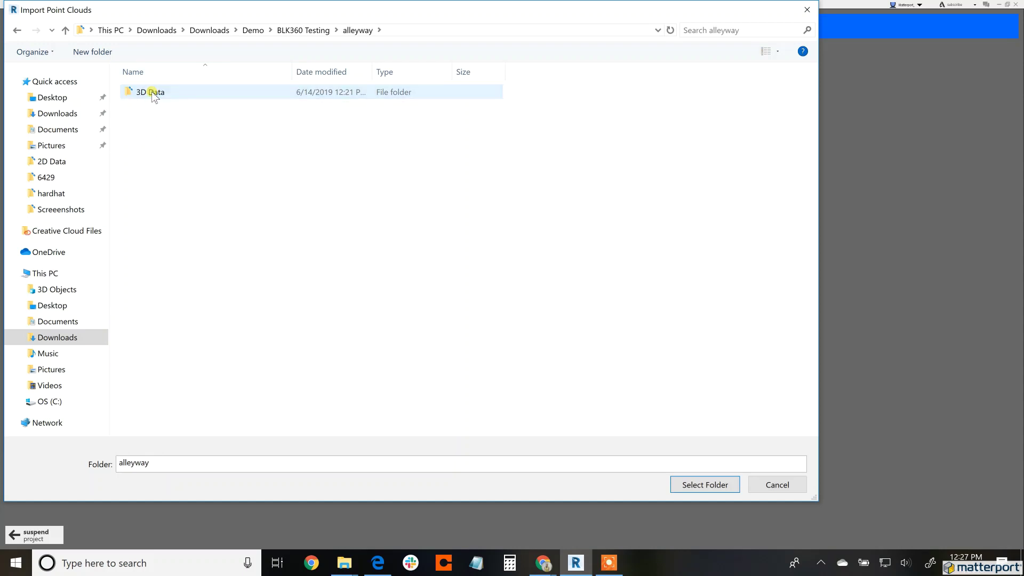
pyautogui.click(151, 91)
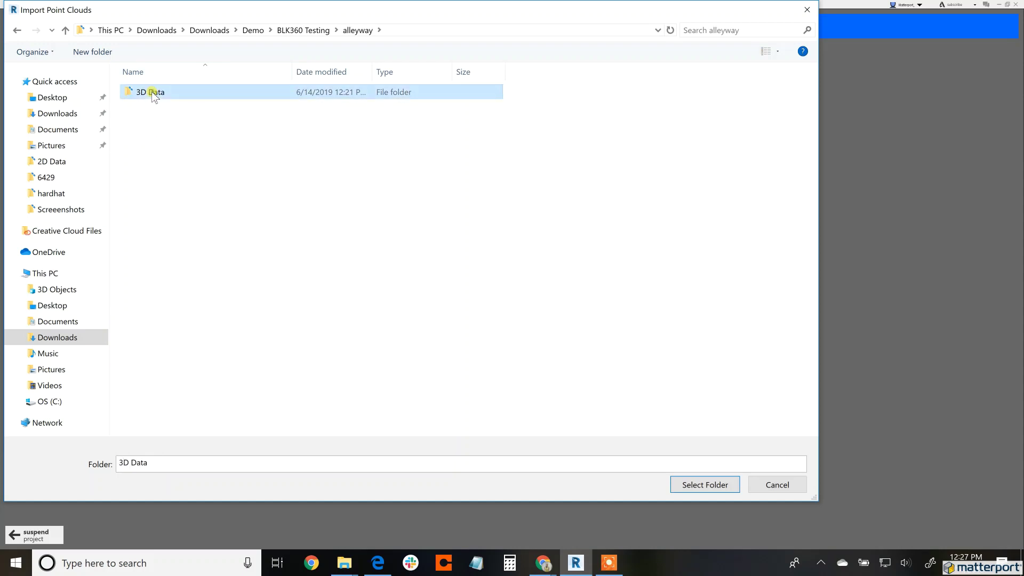
pyautogui.click(714, 485)
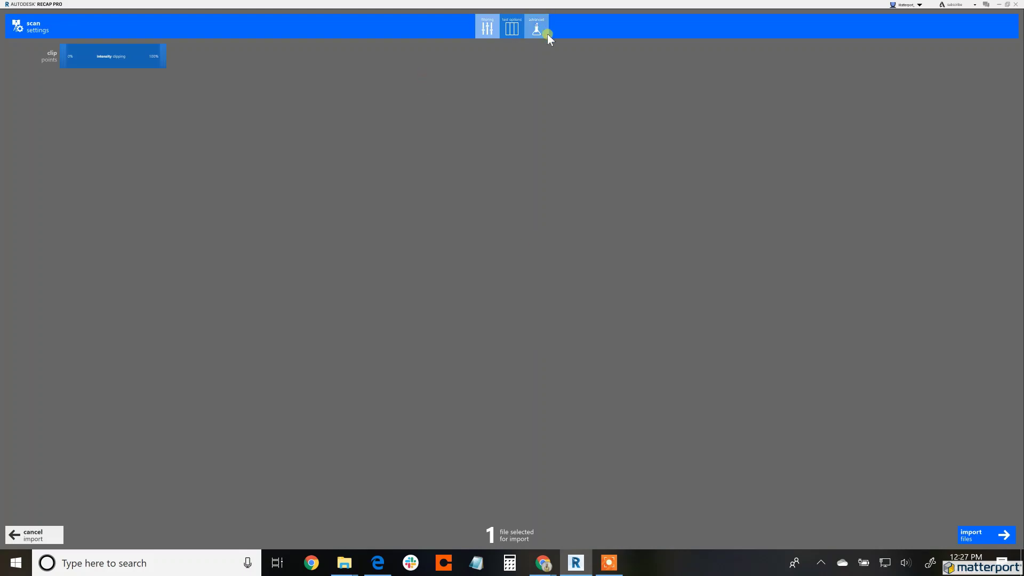
# Step: Import and index the selected scan file, and launch the project to view the alleyway point cloud
pyautogui.click(1005, 534)
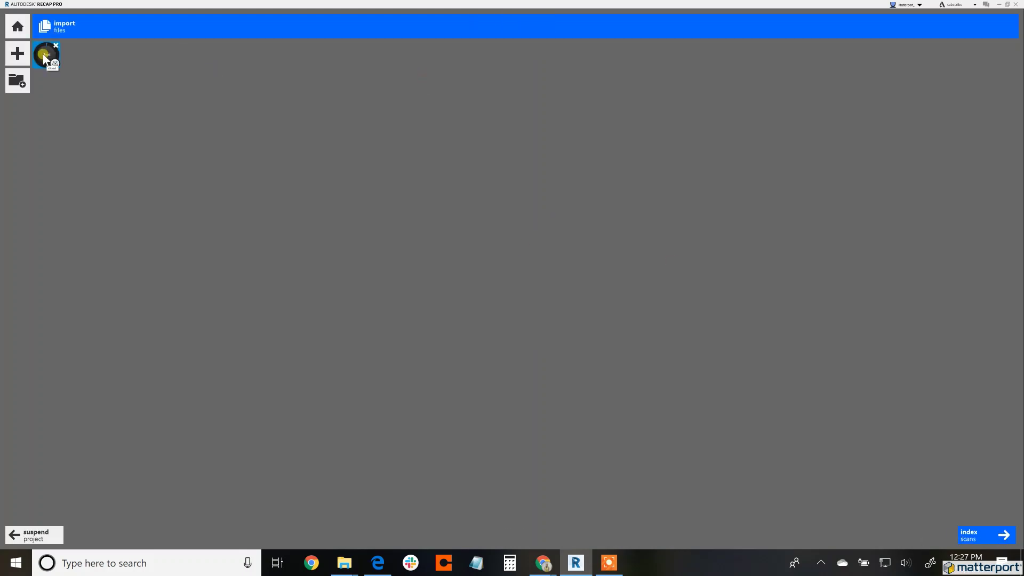
pyautogui.click(43, 54)
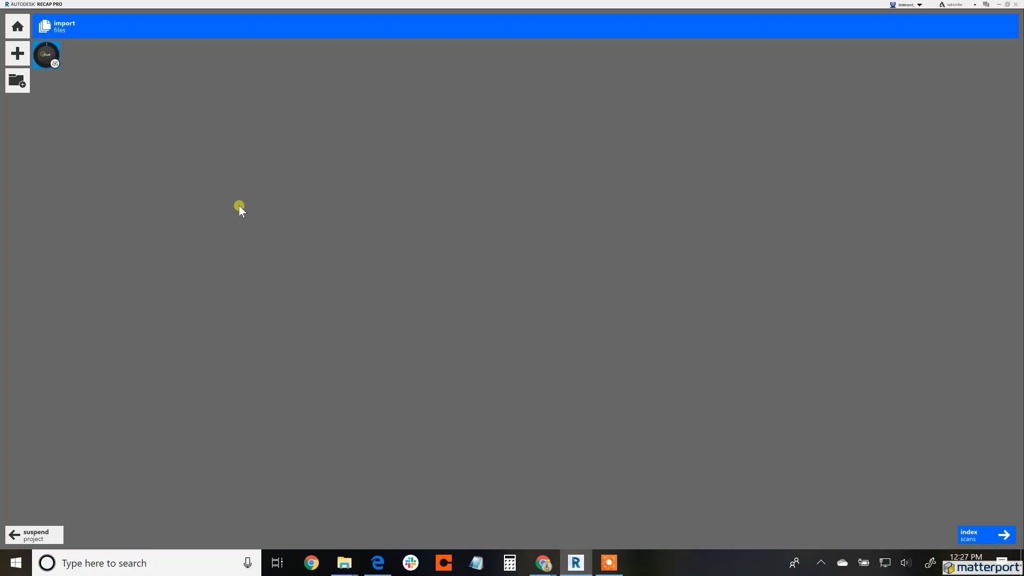
pyautogui.click(980, 537)
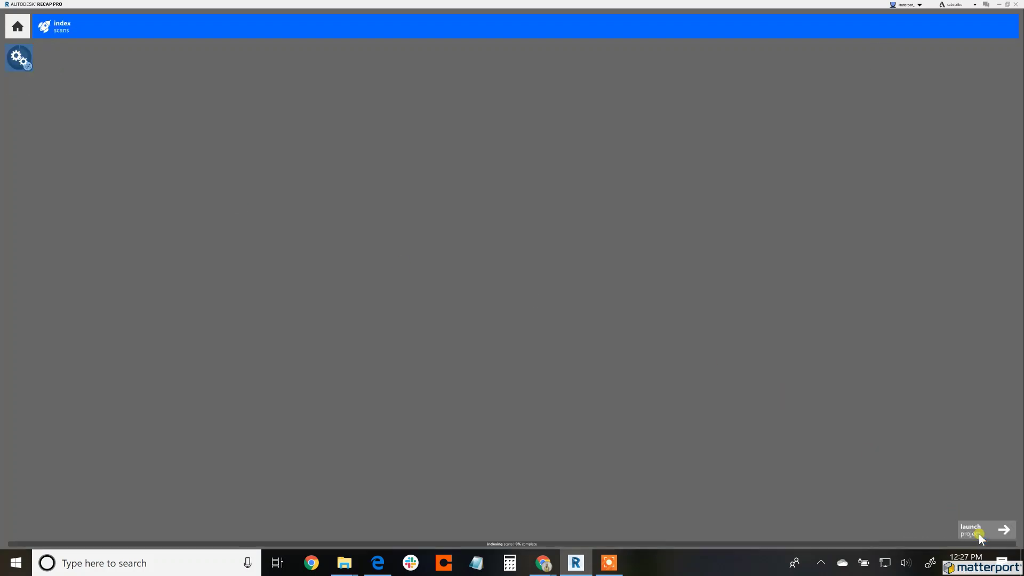
pyautogui.click(998, 528)
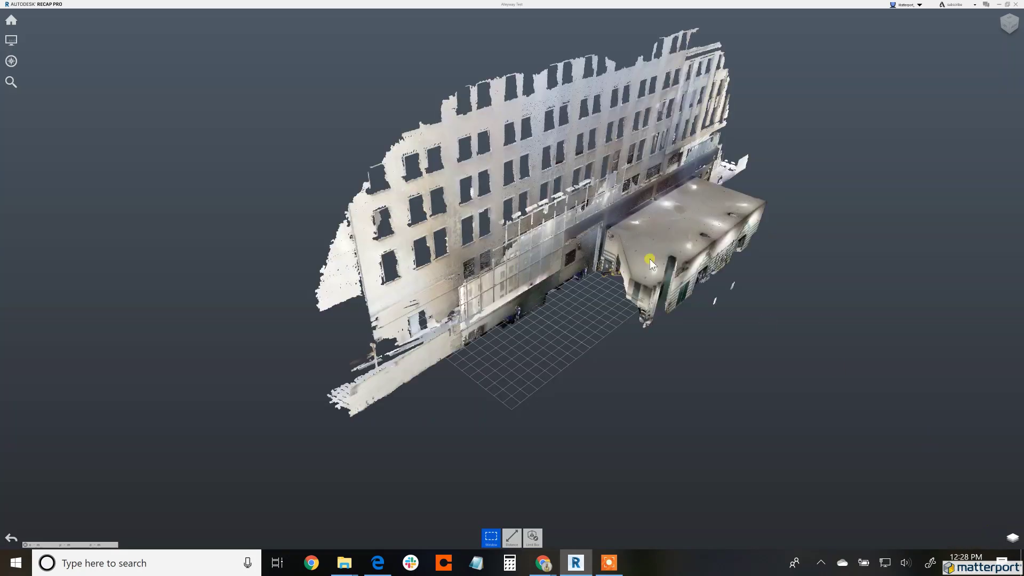
pyautogui.moveTo(630, 203); pyautogui.dragTo(561, 207)
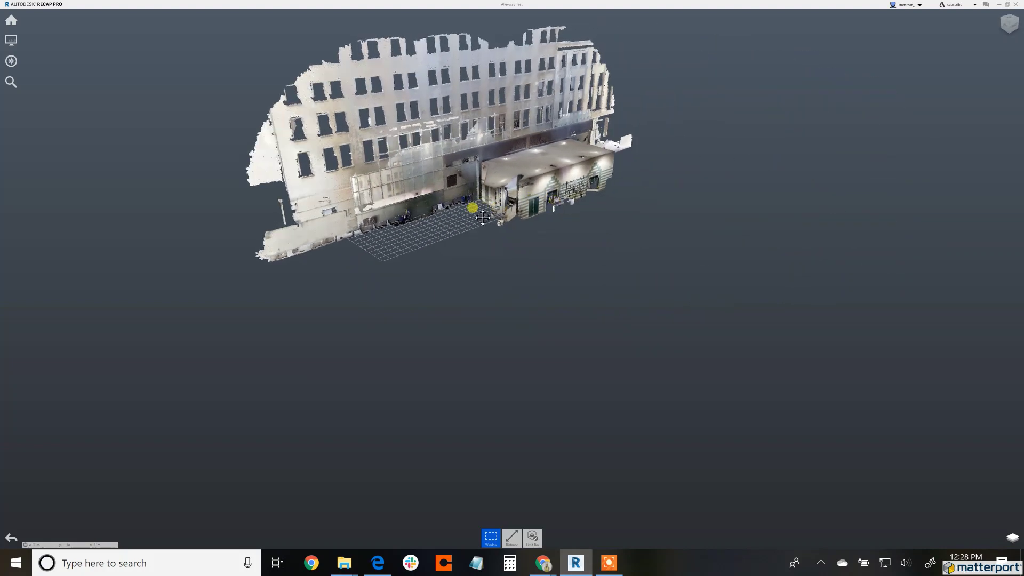
pyautogui.moveTo(472, 219); pyautogui.dragTo(491, 343)
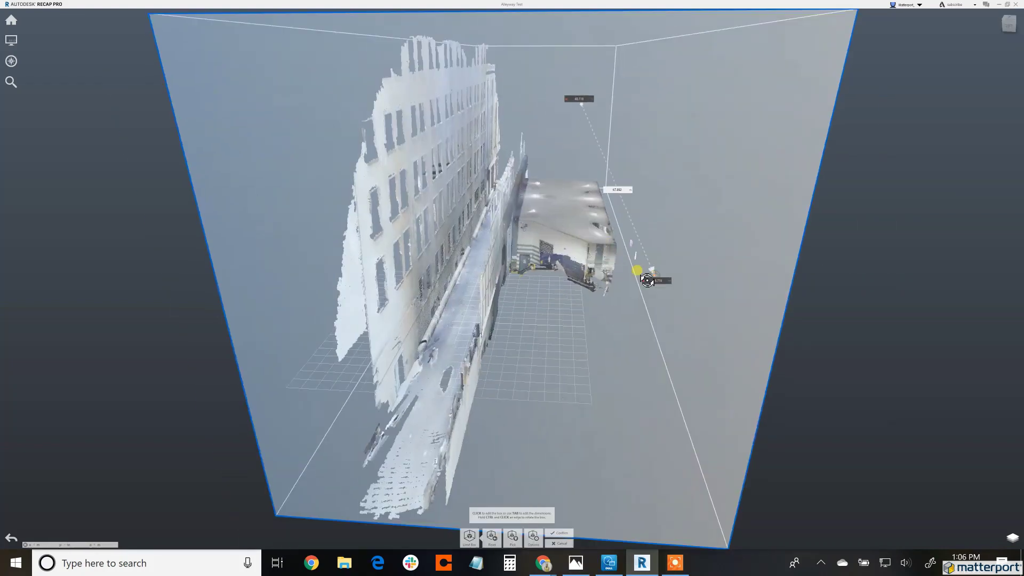
# Step: Shrink the limit box's depth to isolate the tall building facade and the strip of alley pavement along it
pyautogui.moveTo(654, 274); pyautogui.dragTo(488, 276, button='right')
pyautogui.click(552, 233)
pyautogui.moveTo(552, 233); pyautogui.dragTo(445, 194)
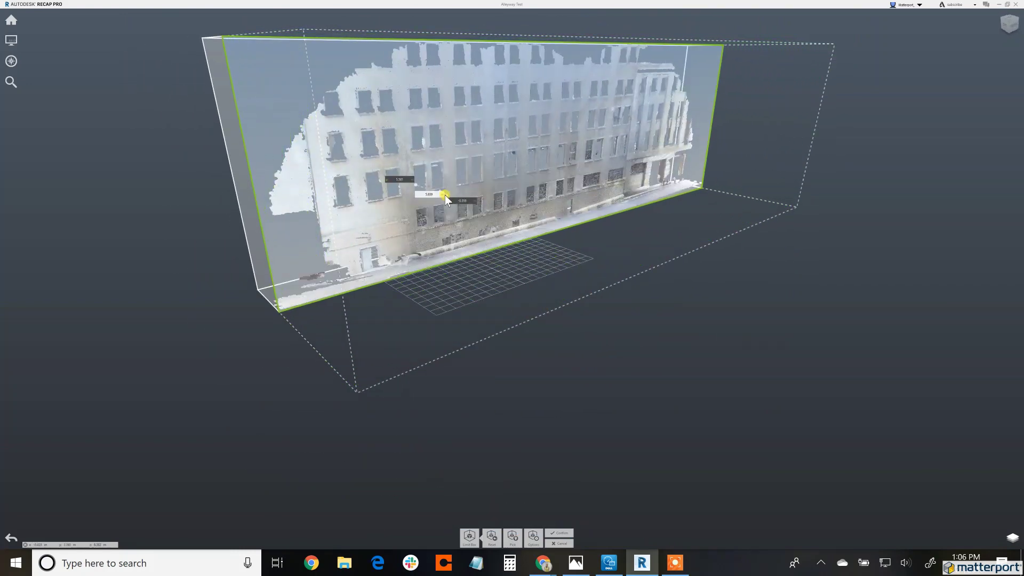
pyautogui.moveTo(613, 322); pyautogui.dragTo(654, 318)
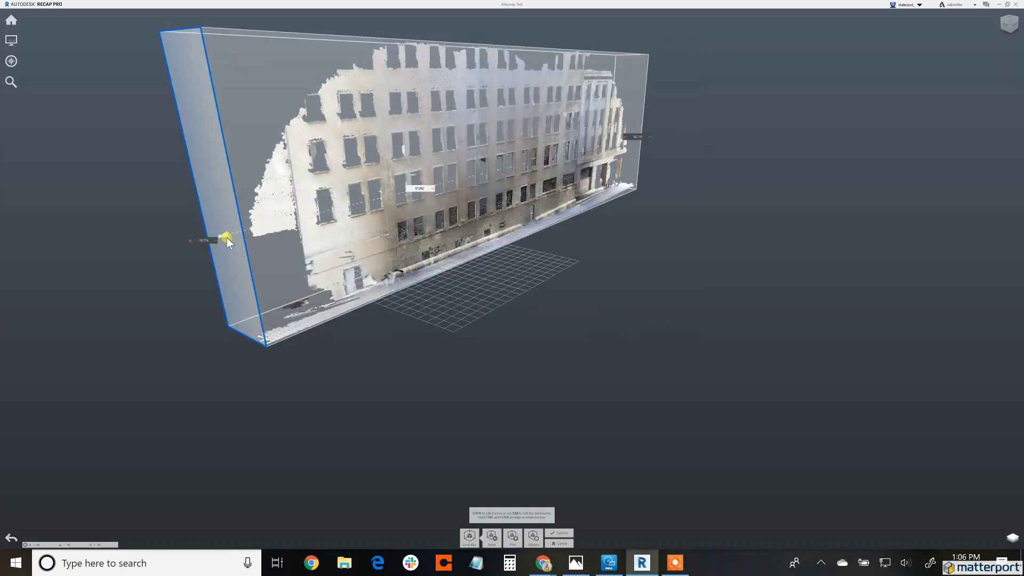
# Step: Pull in both end faces of the limit box to keep only a middle stretch of the tall facade
pyautogui.moveTo(227, 238); pyautogui.dragTo(449, 184)
pyautogui.moveTo(742, 217); pyautogui.dragTo(459, 230)
pyautogui.moveTo(793, 274); pyautogui.dragTo(600, 142)
pyautogui.click(695, 200)
pyautogui.click(571, 33)
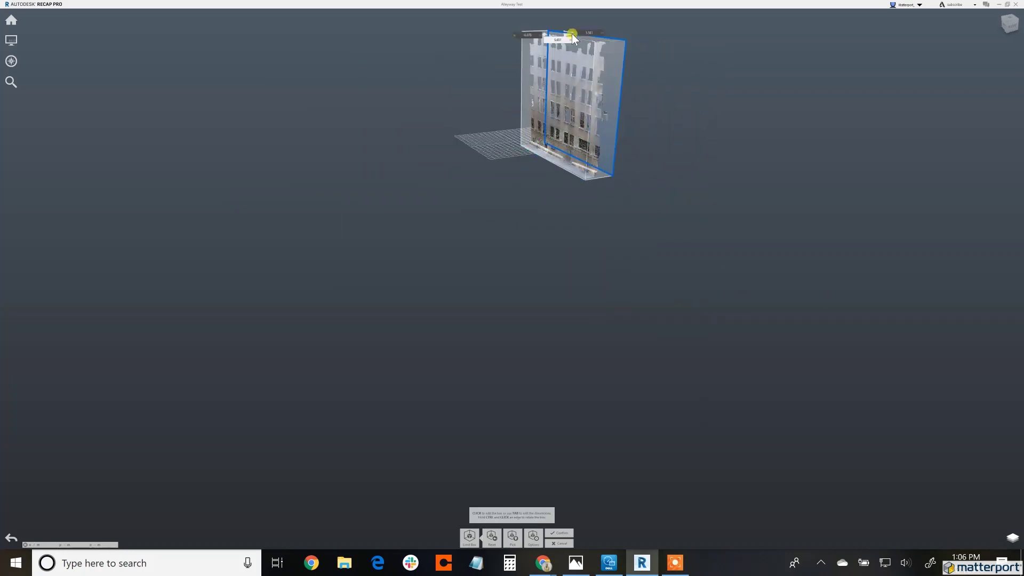
# Step: Lower the limit box's top face to keep only the facade's lower floors, and confirm the box
pyautogui.keyDown('shift'); pyautogui.moveTo(656, 44); pyautogui.dragTo(587, 342, button='middle'); pyautogui.keyUp('shift')
pyautogui.moveTo(570, 106); pyautogui.dragTo(555, 167)
pyautogui.moveTo(727, 222); pyautogui.dragTo(883, 179)
pyautogui.scroll(8, 434, 360)
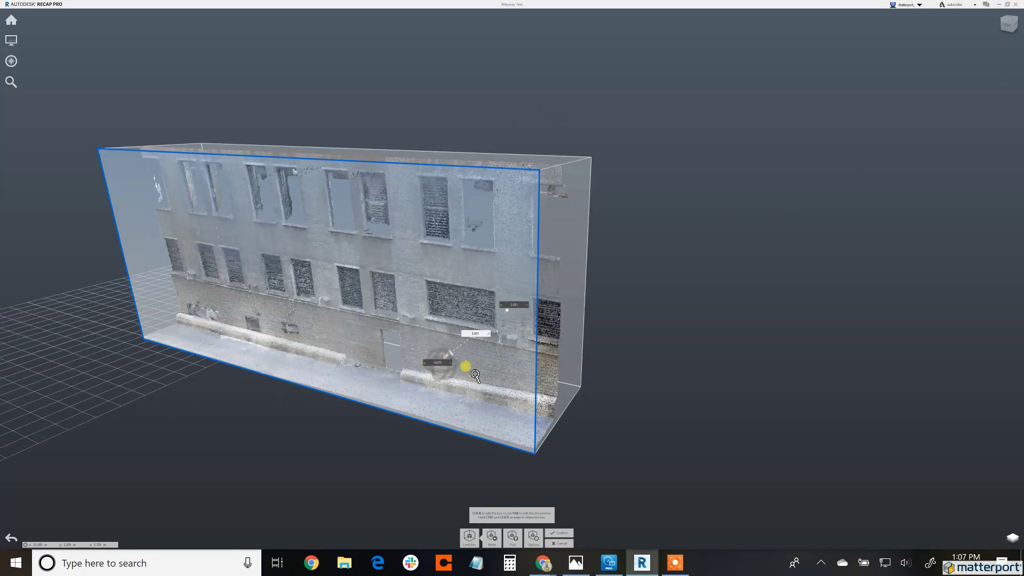
pyautogui.click(558, 533)
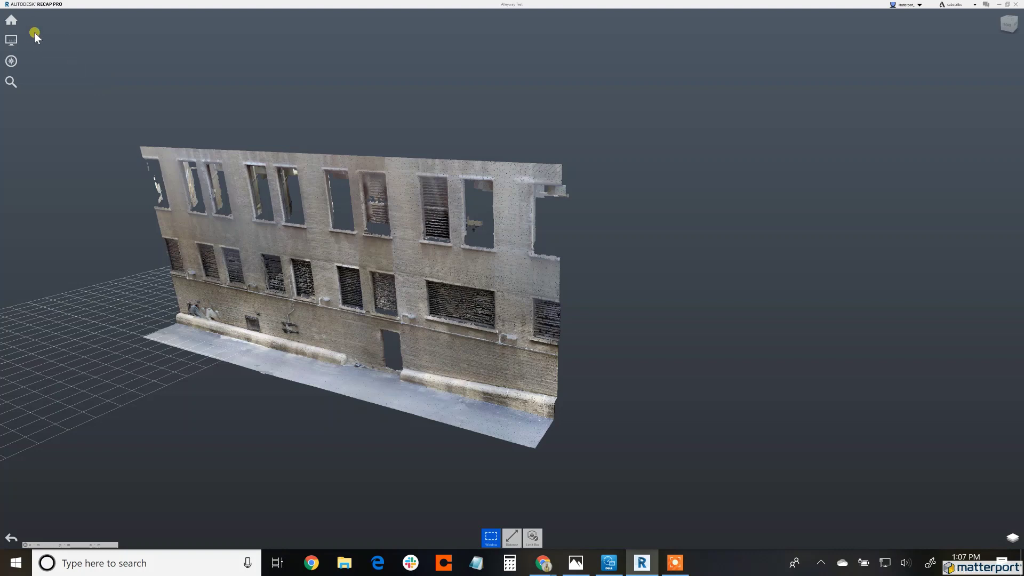
# Step: Start exporting the clipped point cloud as a Unified RCS file named alleyway_section
pyautogui.moveTo(13, 24)
pyautogui.moveTo(94, 22)
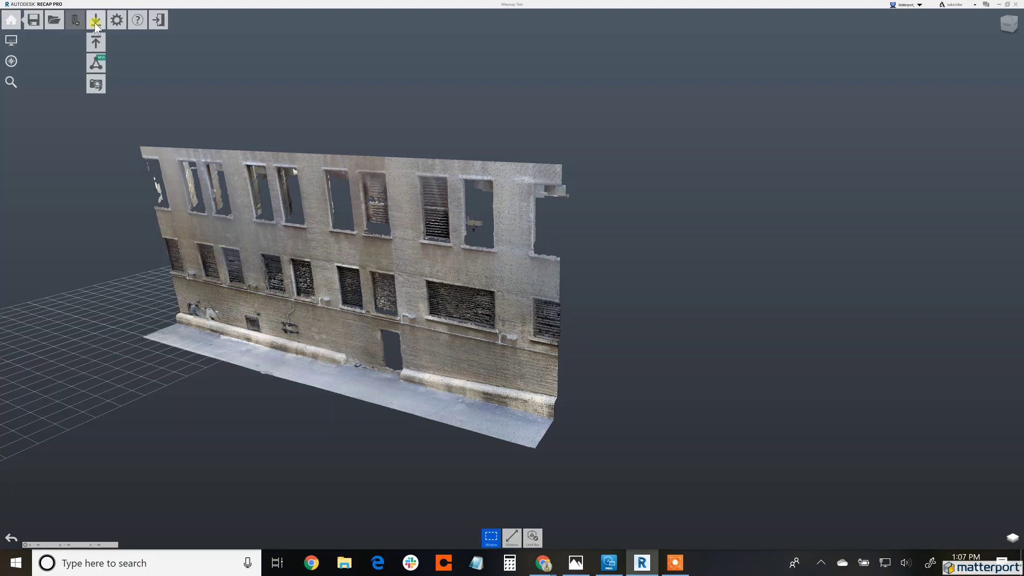
pyautogui.click(96, 45)
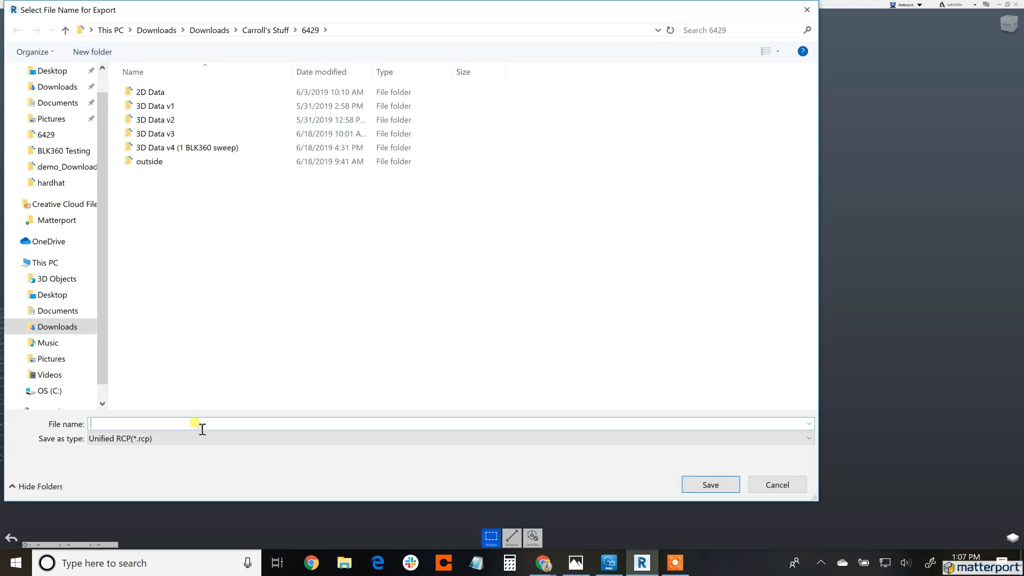
pyautogui.click(305, 440)
pyautogui.click(302, 461)
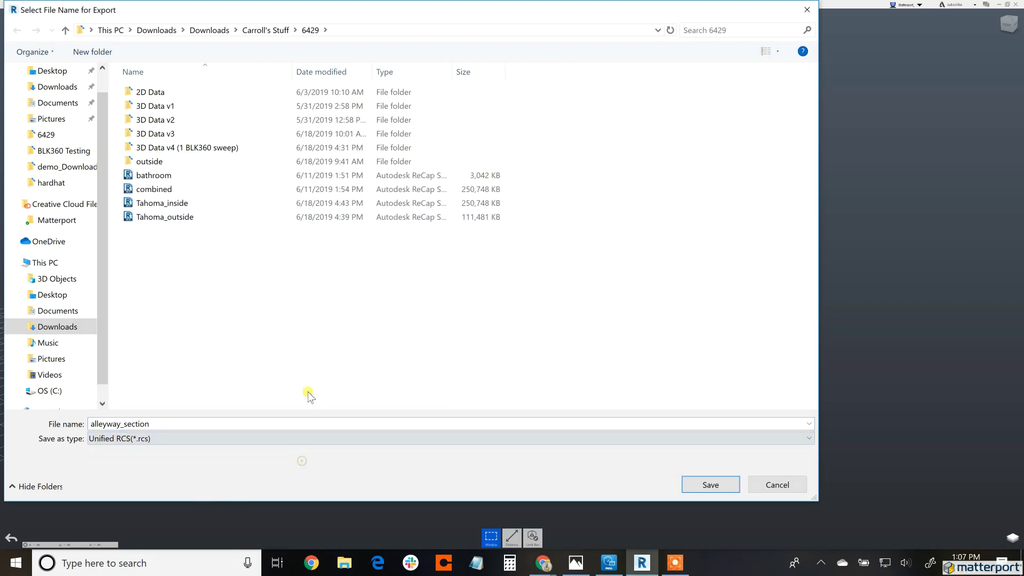
# Step: Save the export in Downloads\Downloads\Demo\BLK360 Testing\alleyway and unify the project scans
pyautogui.click(65, 32)
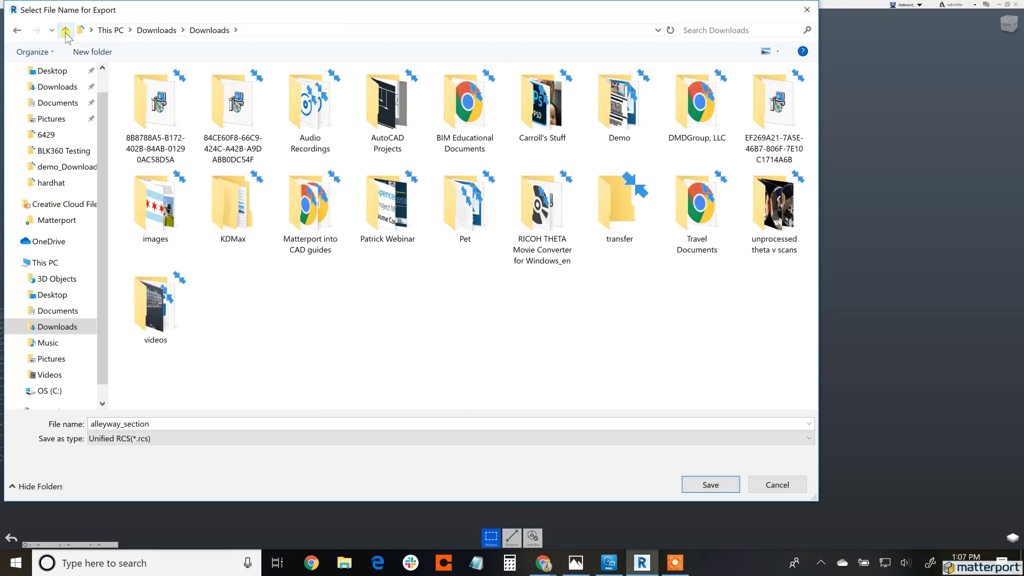
pyautogui.click(621, 125)
pyautogui.doubleClick(621, 126)
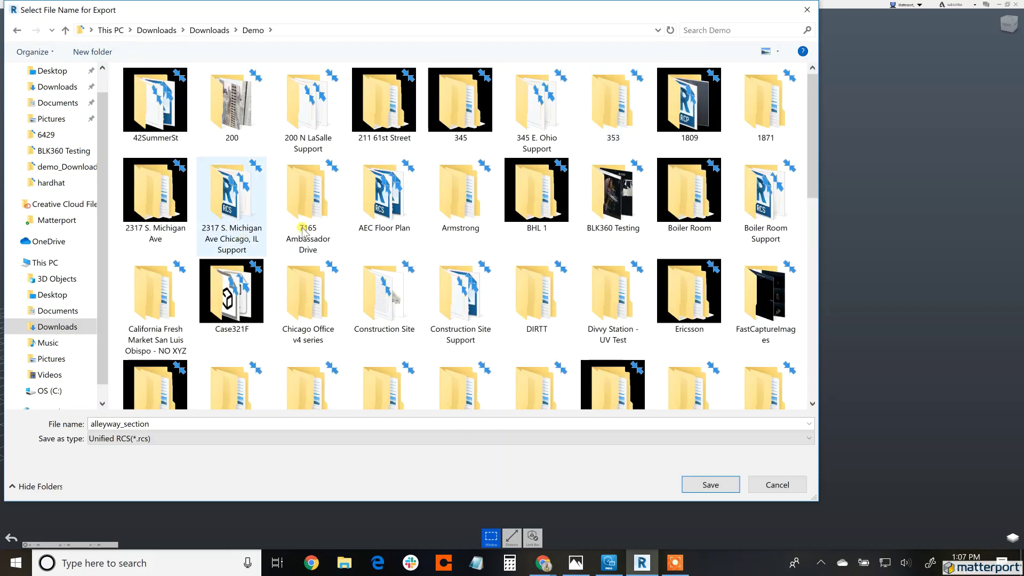
pyautogui.doubleClick(623, 201)
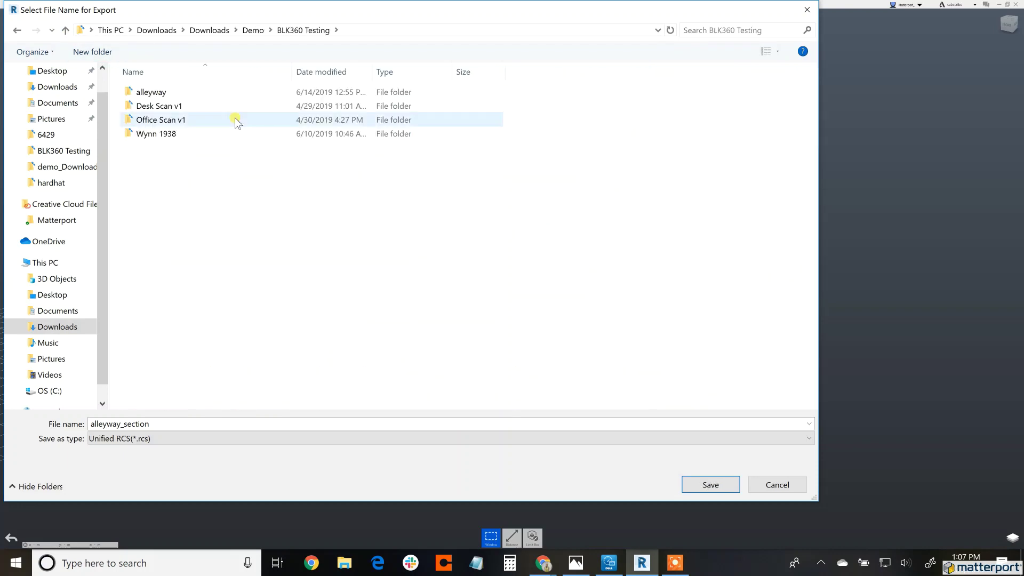
pyautogui.doubleClick(160, 92)
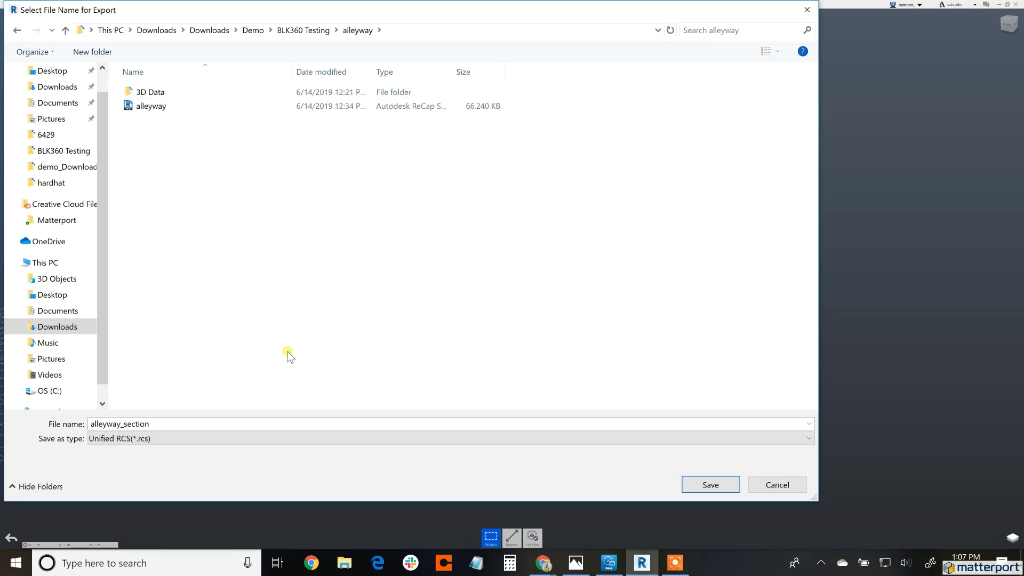
pyautogui.click(715, 485)
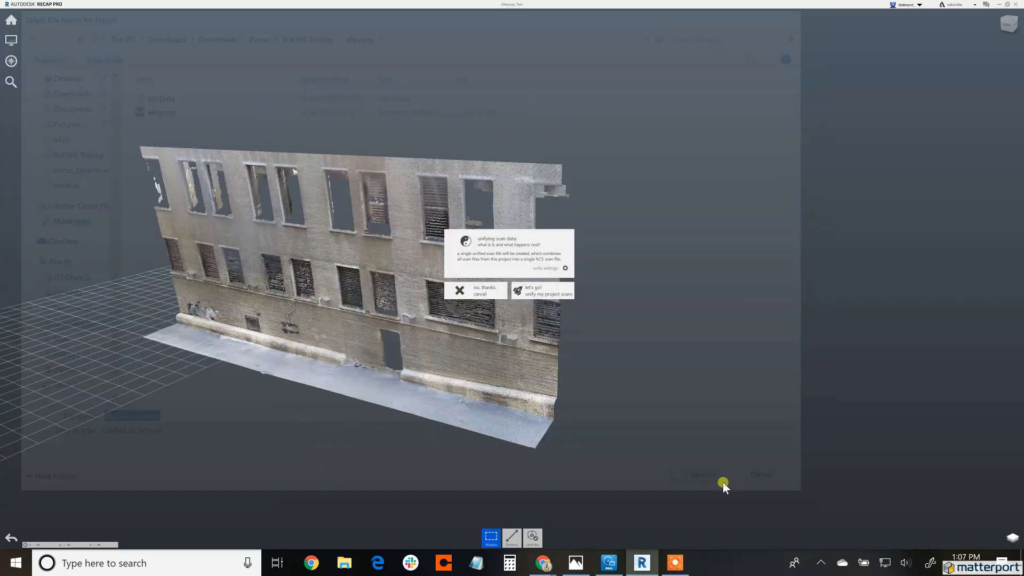
pyautogui.click(544, 294)
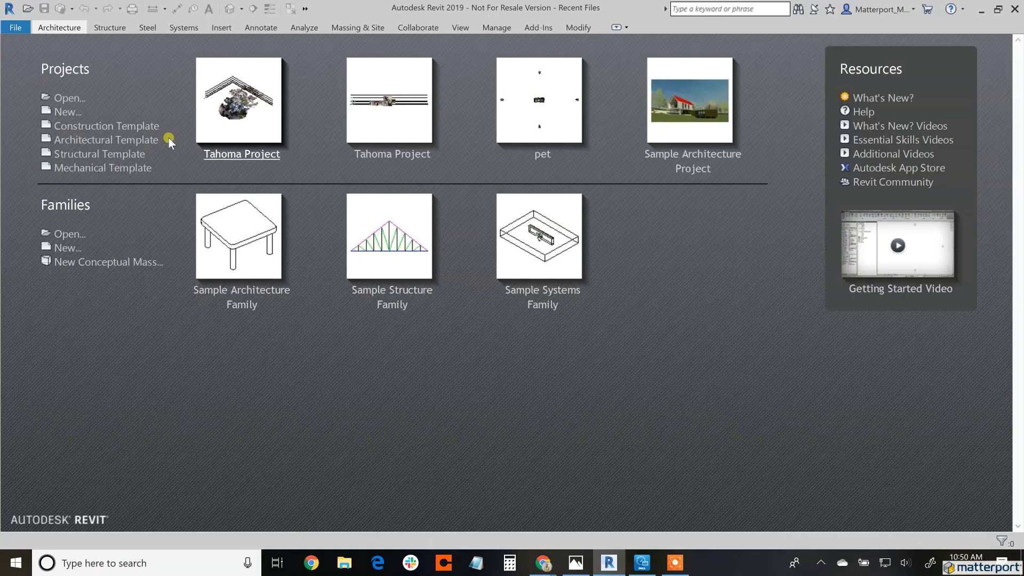
# Step: In Autodesk Revit, create a new project from the Construction Template
pyautogui.click(66, 112)
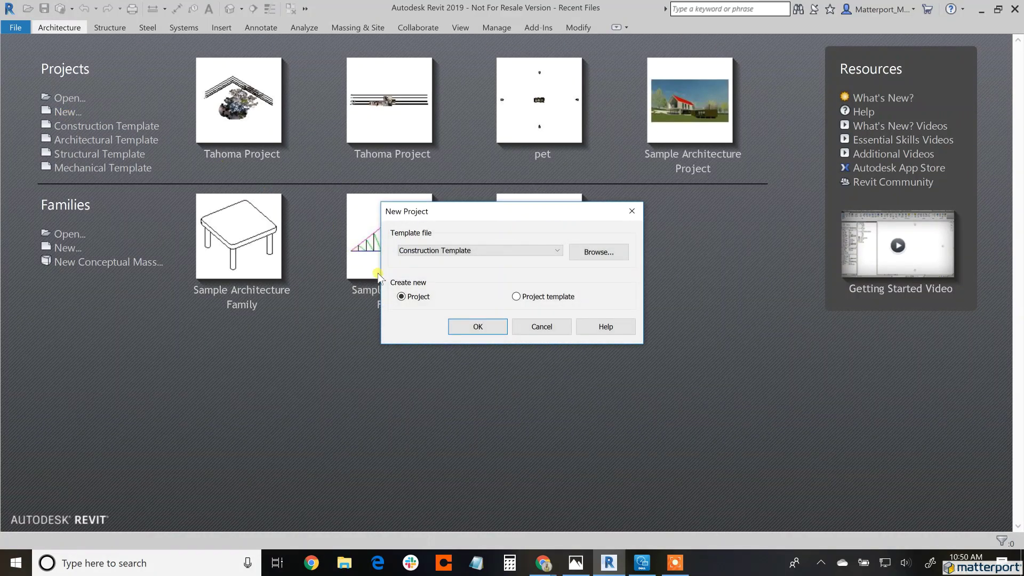
pyautogui.click(477, 327)
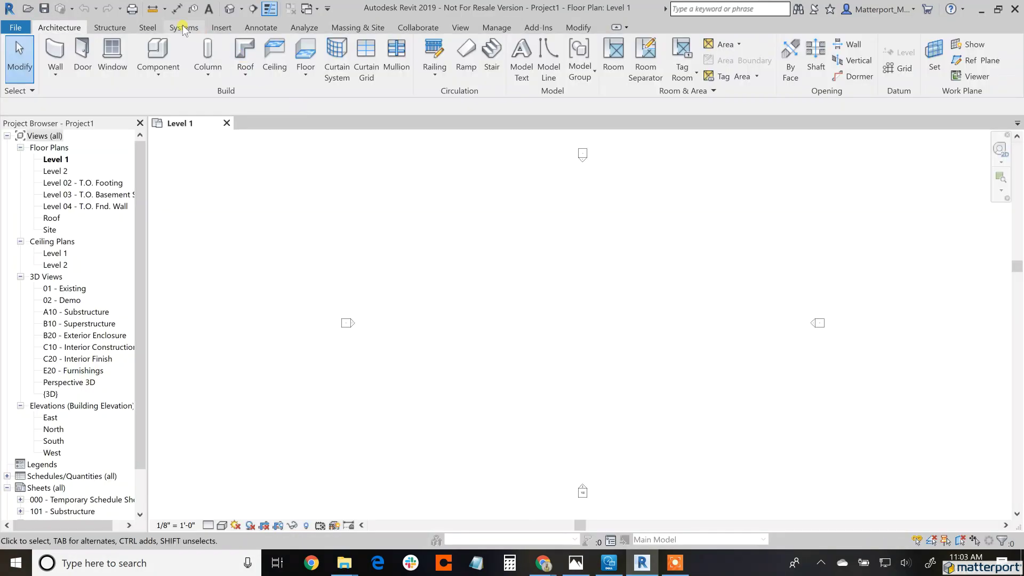
# Step: Link the point cloud alleyway_section.rcs from the alleyway folder with Auto - Center to Center positioning
pyautogui.click(229, 29)
pyautogui.click(196, 64)
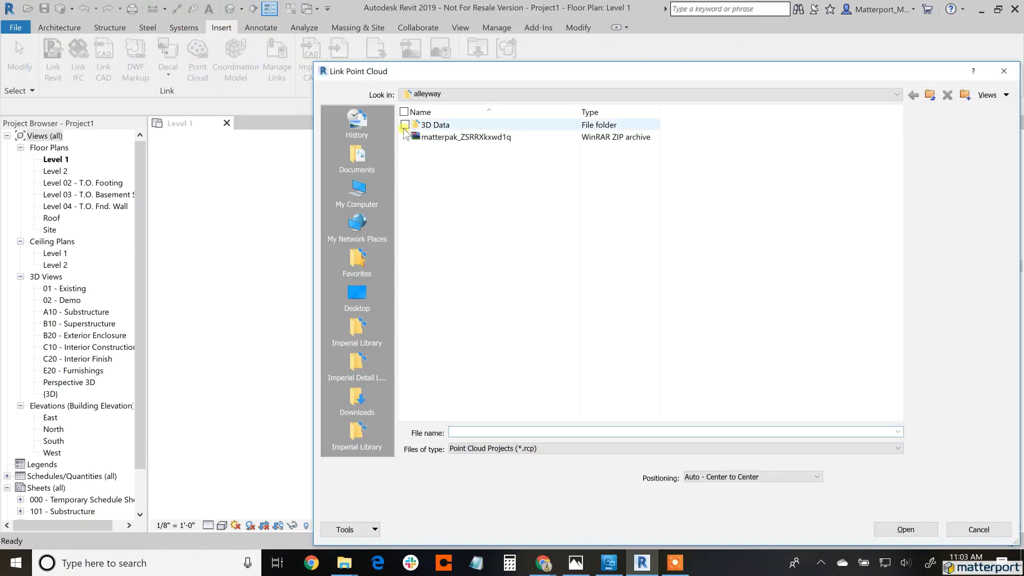
pyautogui.click(546, 454)
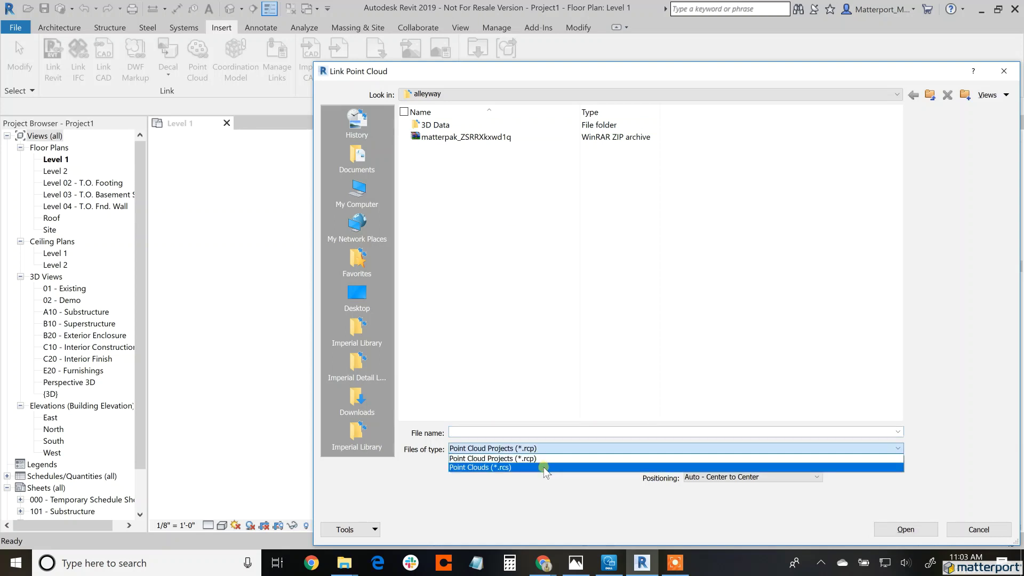
pyautogui.click(543, 467)
pyautogui.click(458, 150)
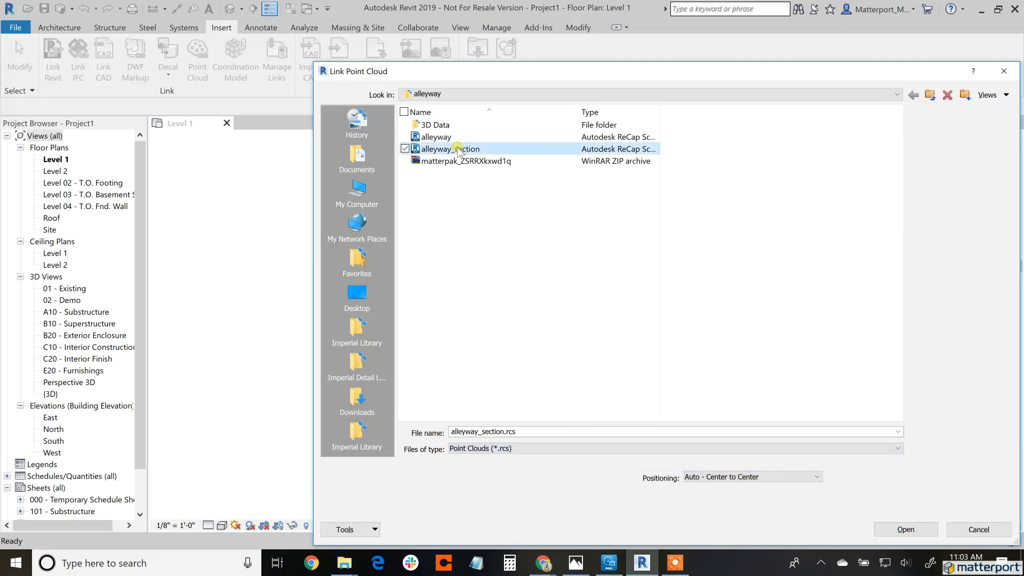
pyautogui.click(878, 530)
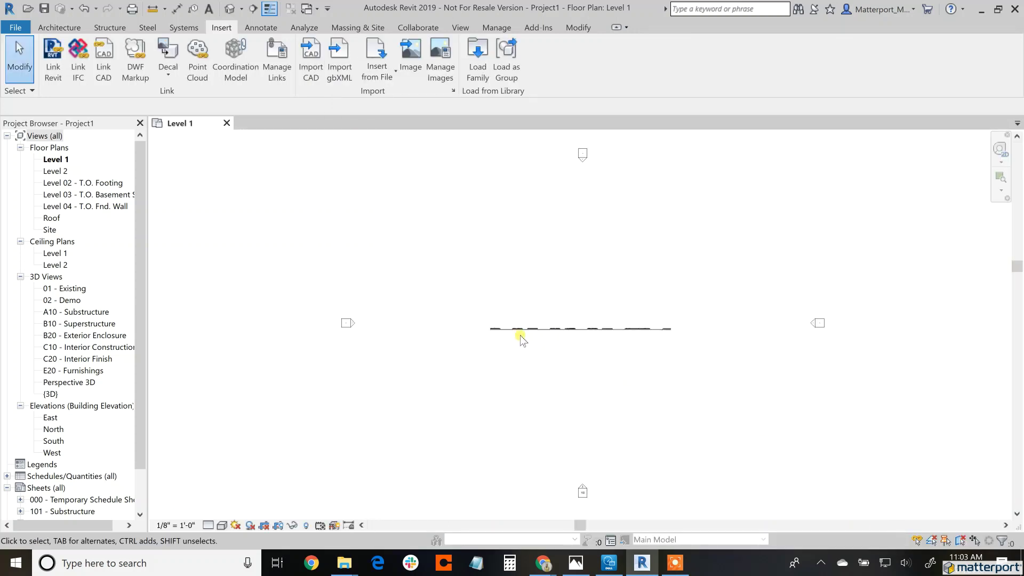
# Step: Open the default 3D view and examine the linked facade point cloud up close and as a whole
pyautogui.scroll(3, 545, 325)
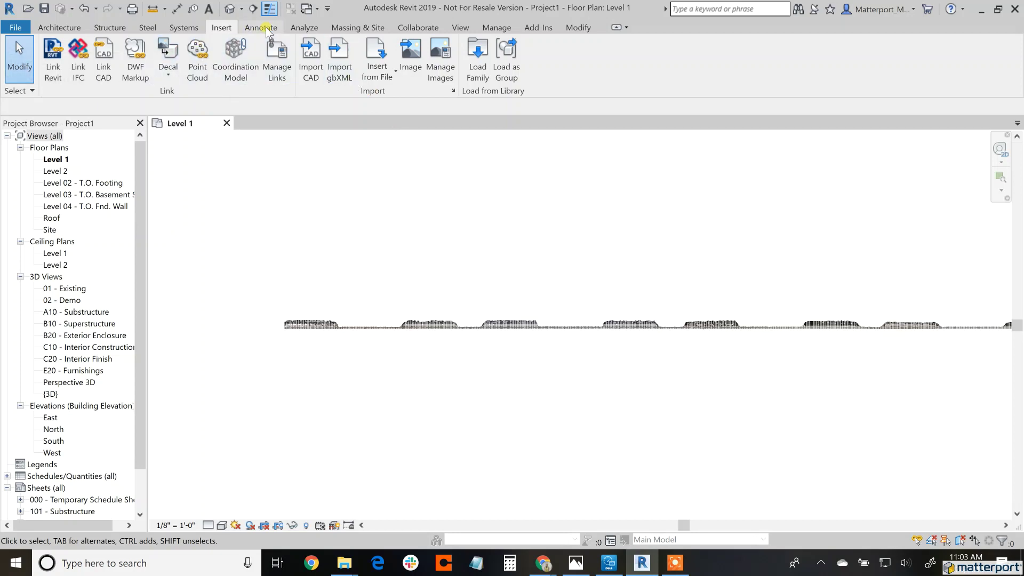
pyautogui.click(460, 28)
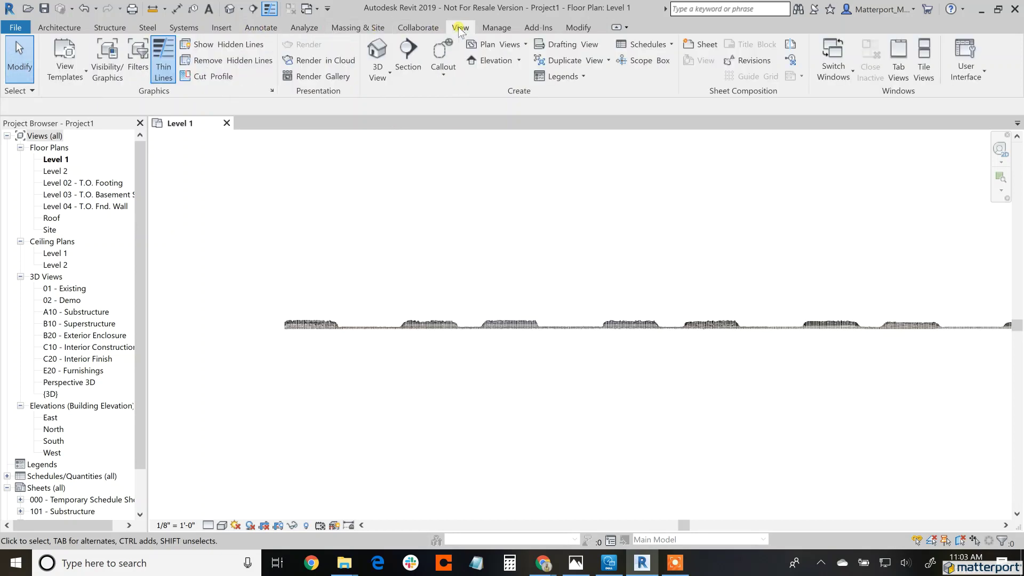
pyautogui.click(382, 50)
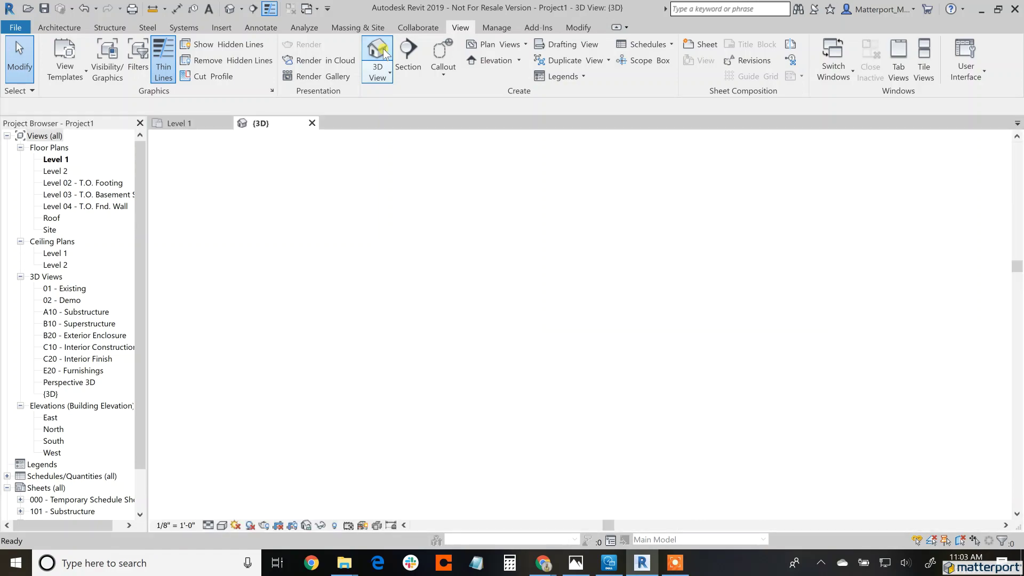
pyautogui.scroll(3, 603, 353)
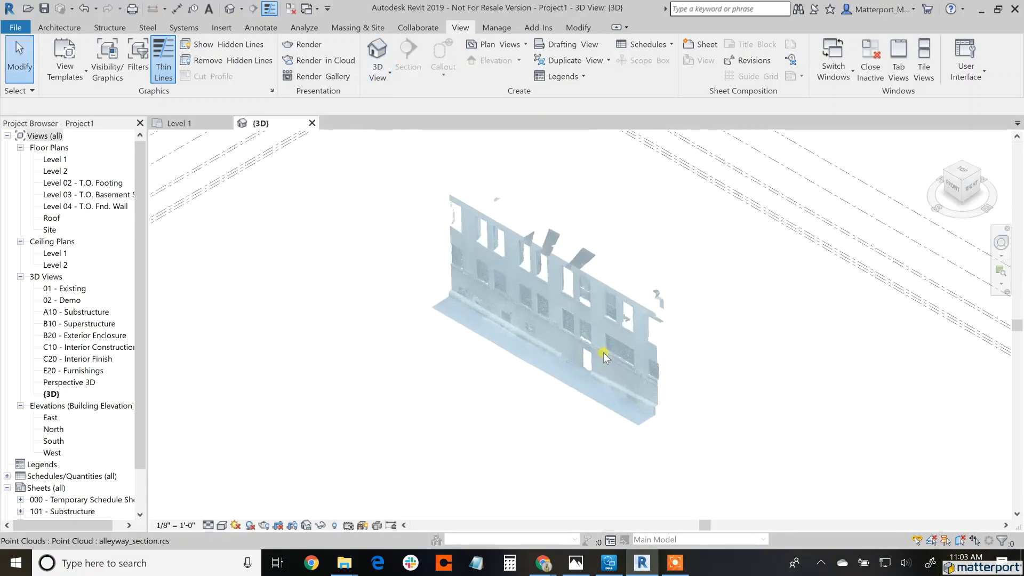
pyautogui.scroll(3, 603, 353)
pyautogui.scroll(5, 449, 288)
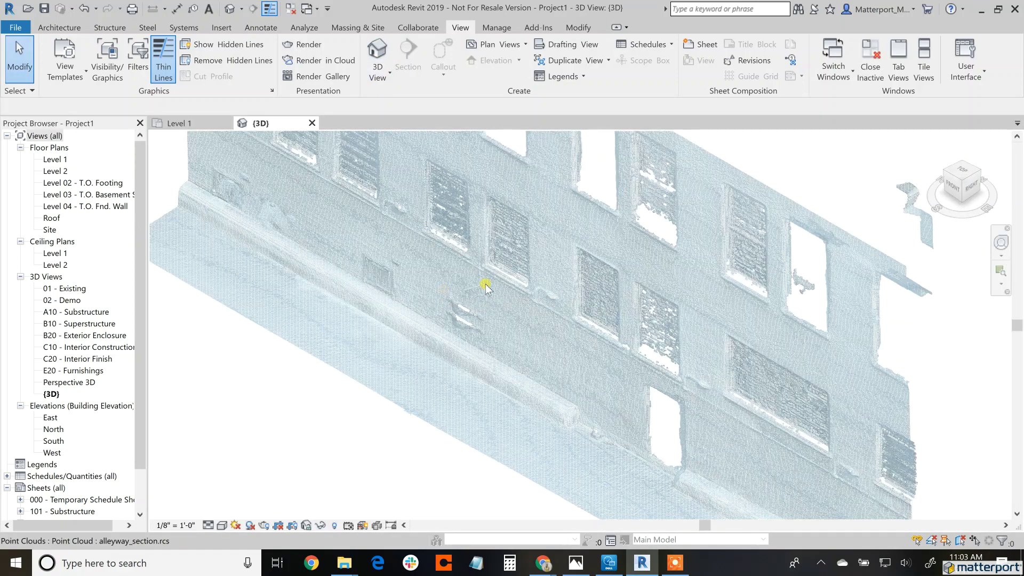
pyautogui.scroll(3, 426, 352)
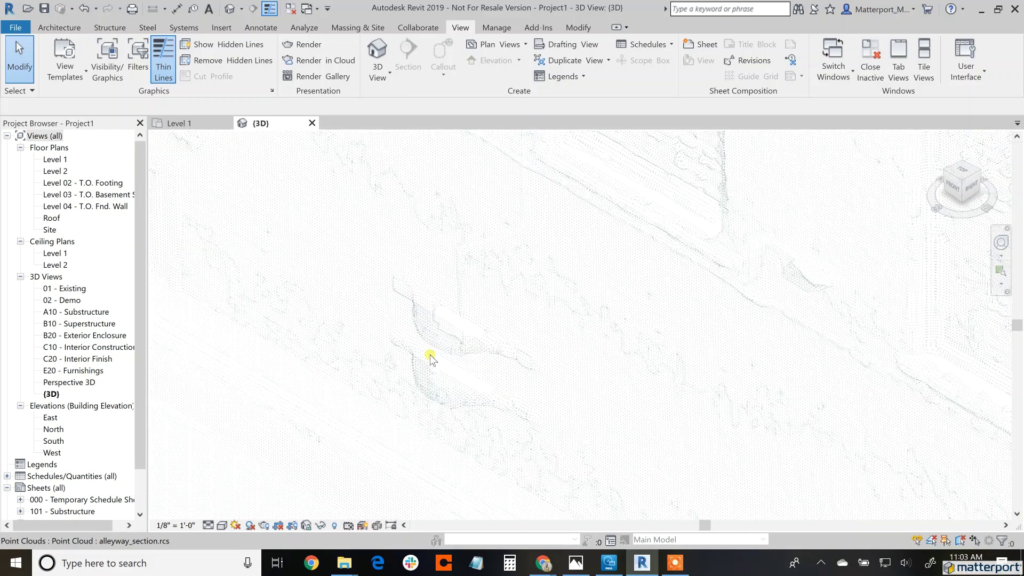
pyautogui.scroll(-5, 724, 377)
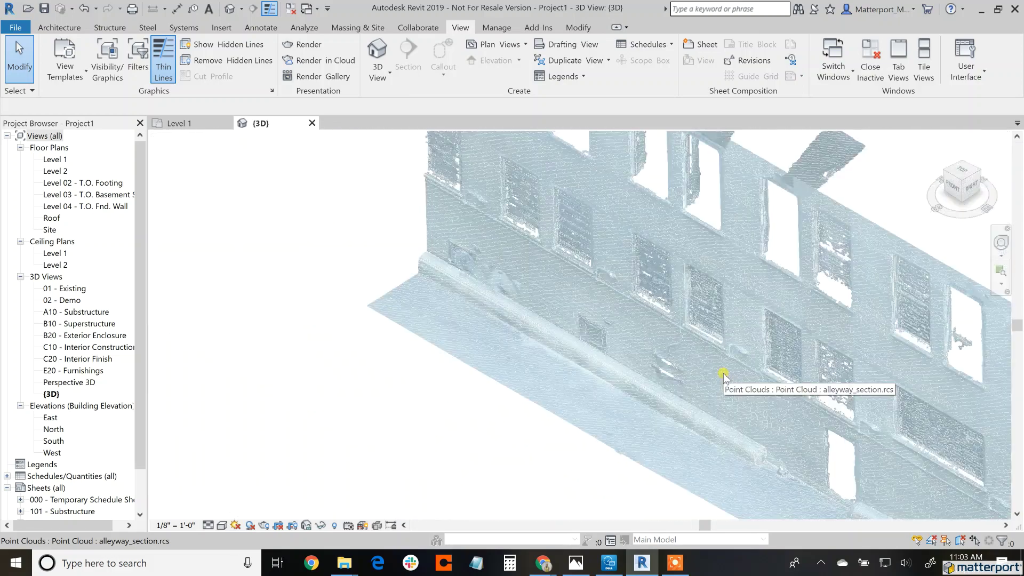
pyautogui.scroll(-2, 843, 408)
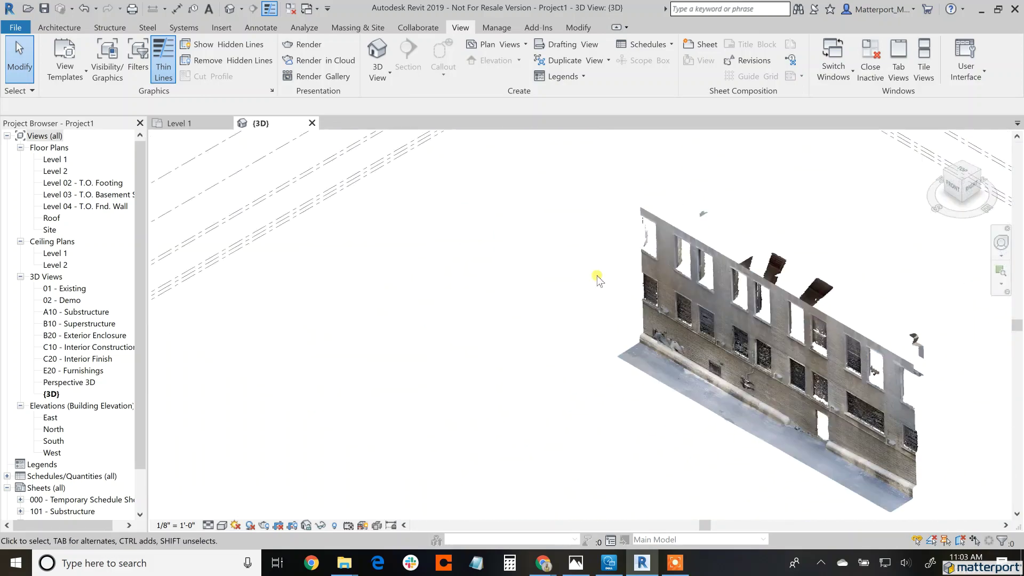
# Step: Draw a straight wall from Level 1 to Level 2 along the full length of the point cloud facade's base
pyautogui.click(51, 28)
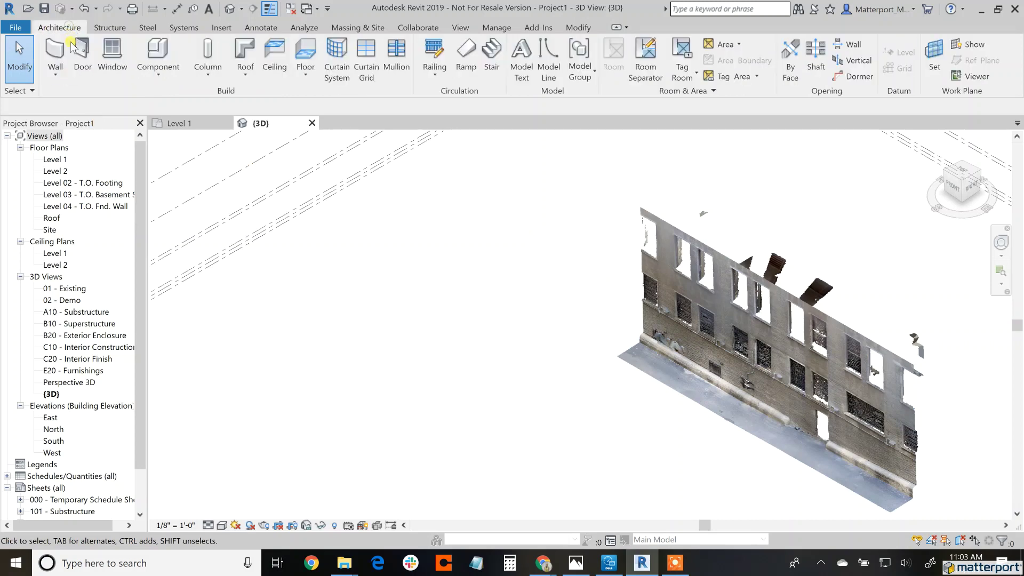
pyautogui.click(56, 69)
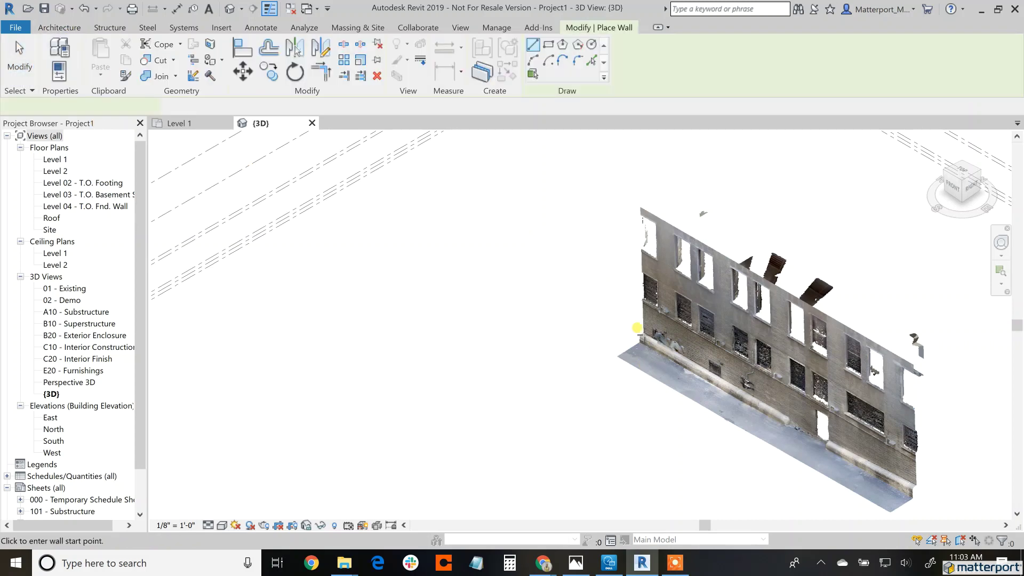
pyautogui.click(637, 327)
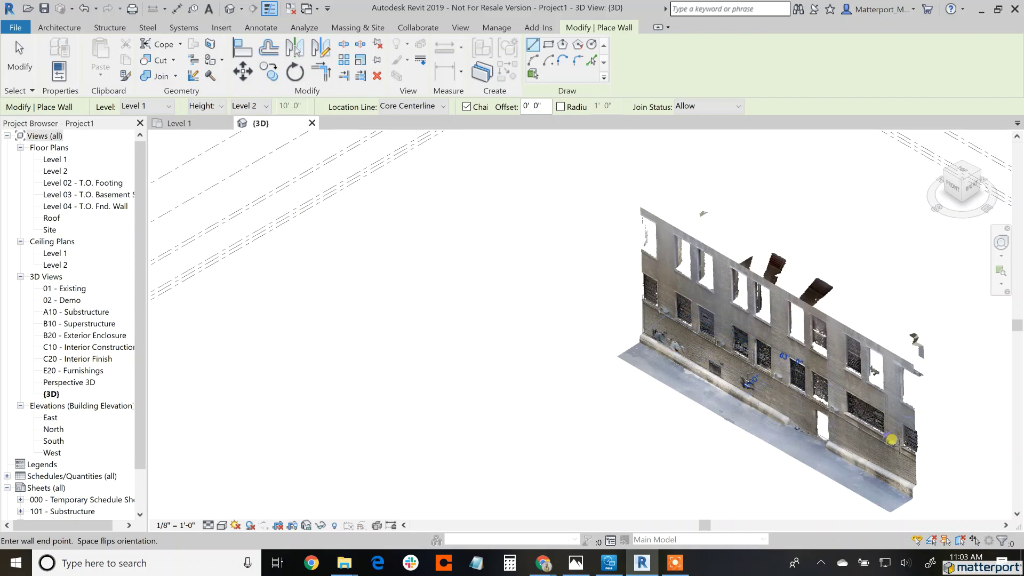
pyautogui.click(912, 490)
pyautogui.press('Escape')
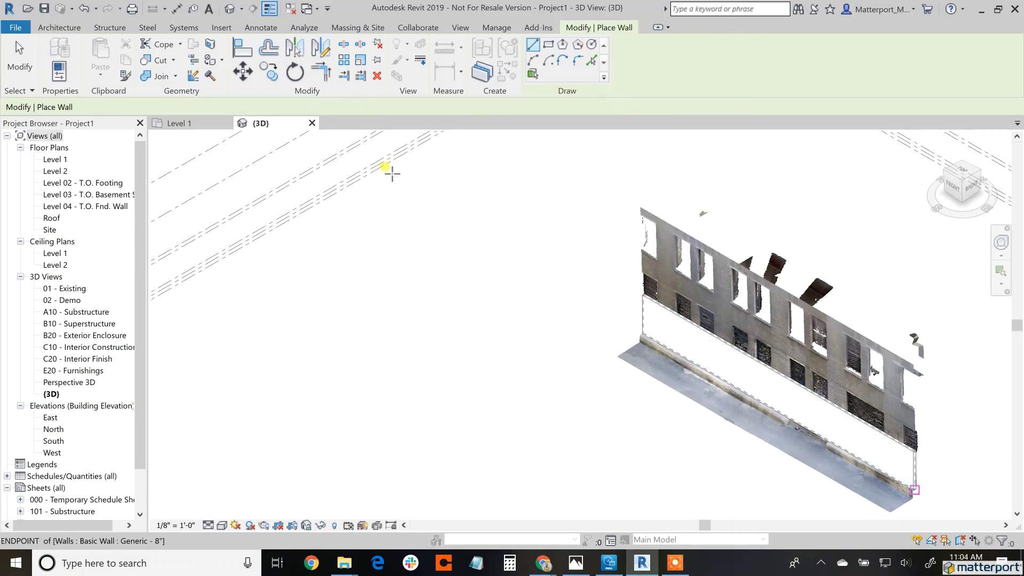